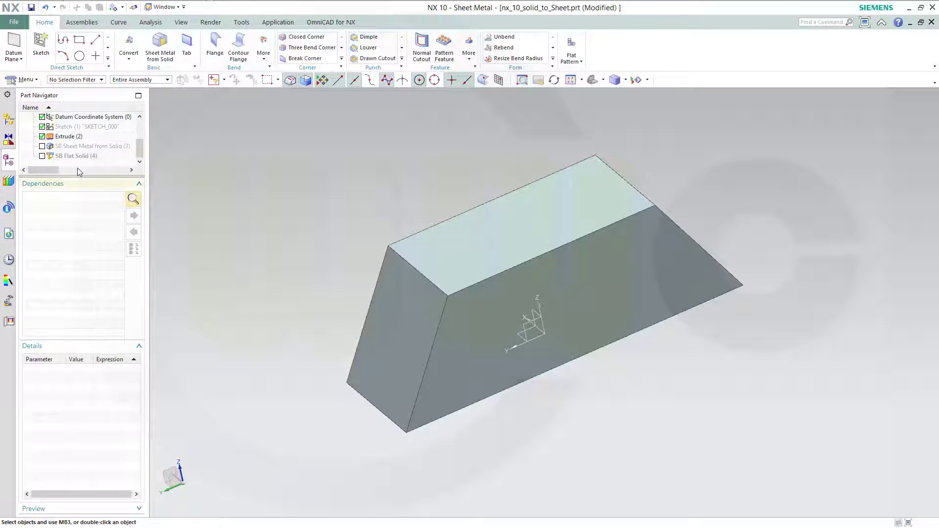
Show the Sheet Metal from Solid body and hide the original Extrude solid
left_click(42, 146)
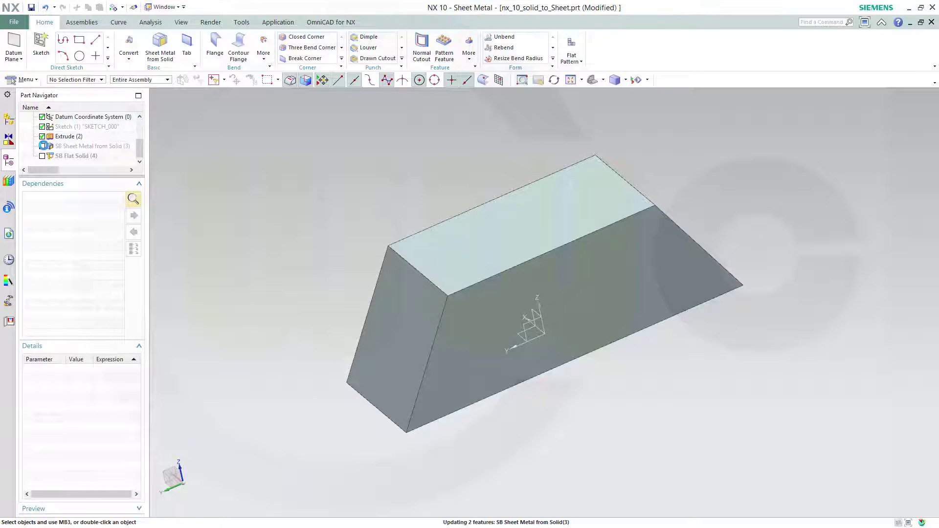
right_click(67, 138)
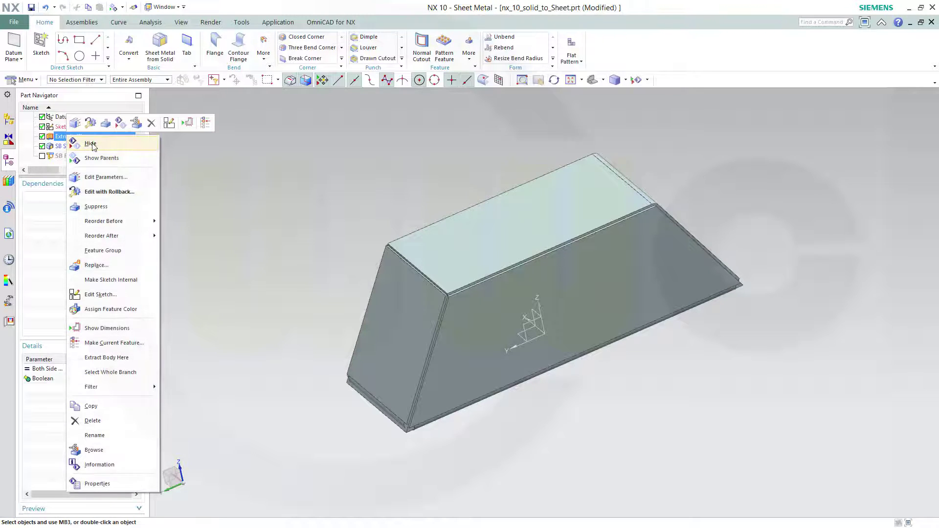
left_click(166, 140)
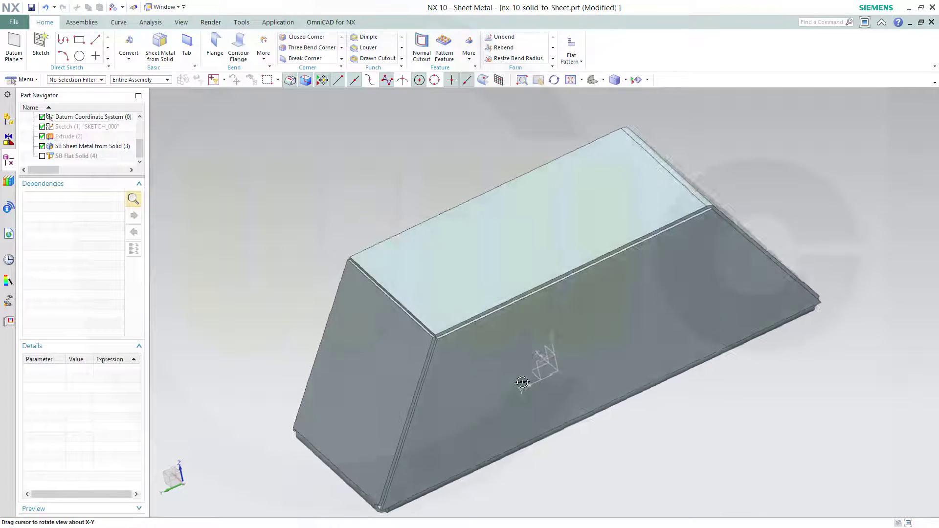
mouse_move(537, 366)
middle_mouse_down()
mouse_move(538, 383)
mouse_move(471, 293)
mouse_move(509, 342)
mouse_move(514, 316)
middle_mouse_up()
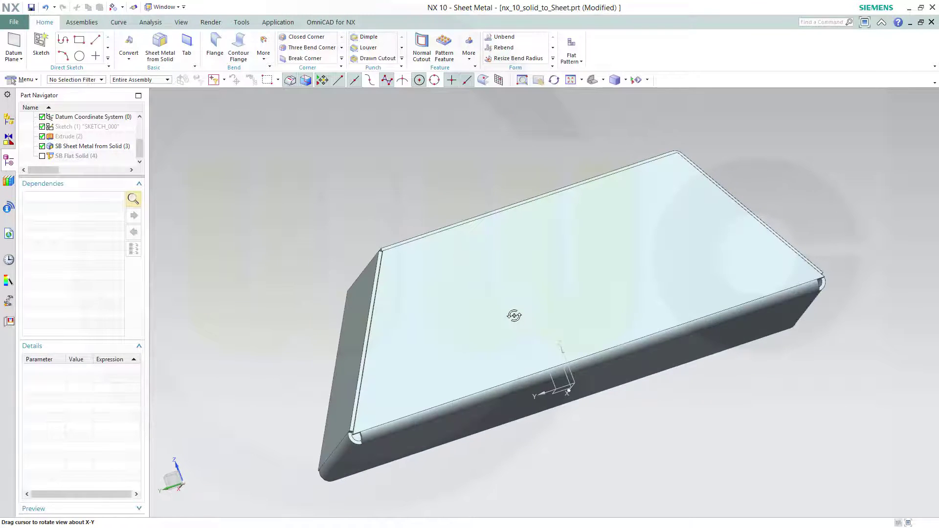
Show the Flat Solid and hide the folded Sheet Metal from Solid feature
left_click(42, 157)
right_click(64, 148)
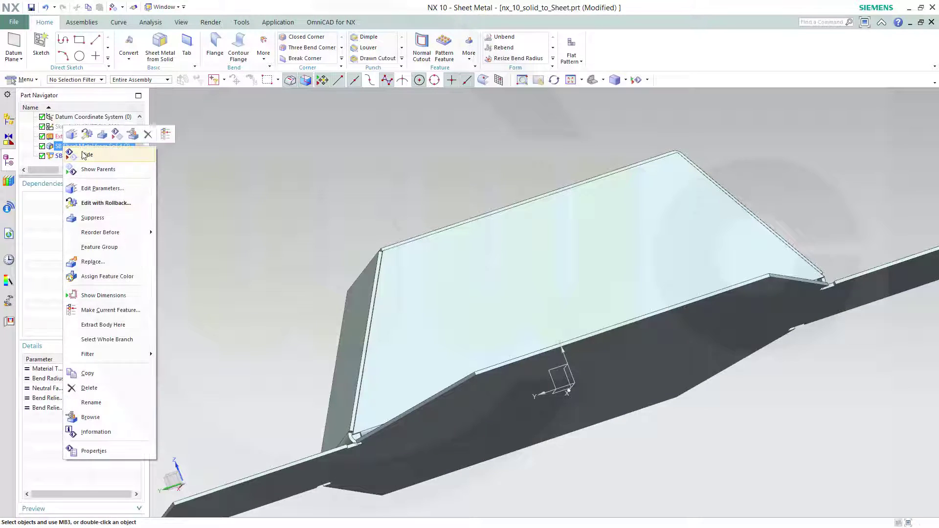
scroll(465, 260, "up", 3)
scroll(498, 299, "up", 3)
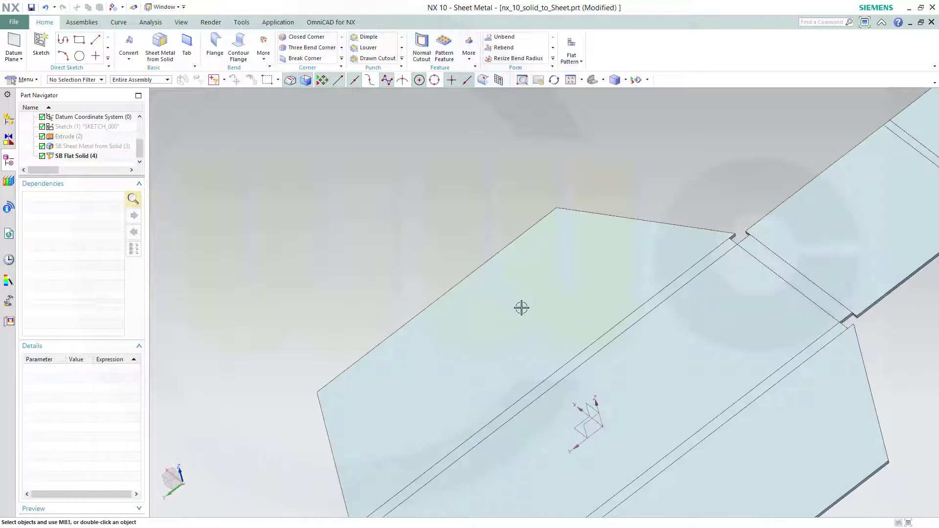
scroll(526, 310, "up", 3)
scroll(547, 318, "down", 3)
scroll(567, 323, "down", 2)
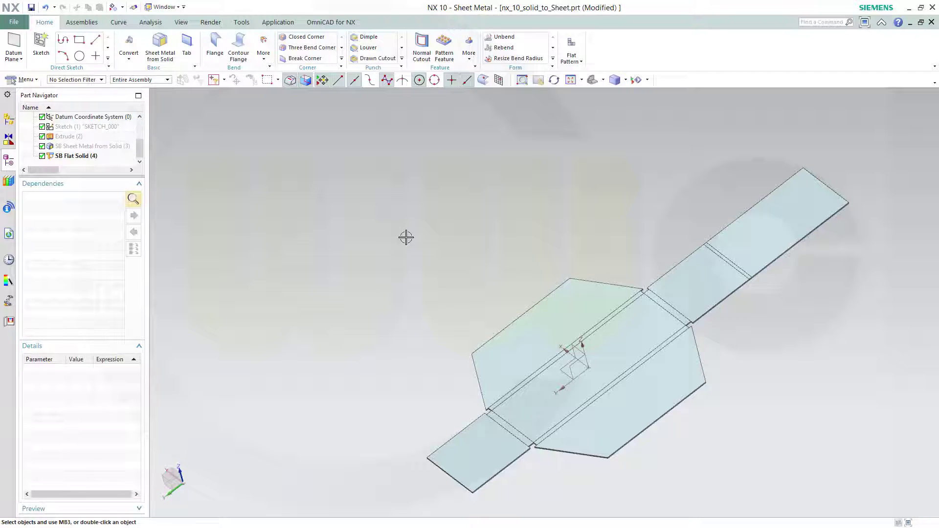
Delete the existing part and start a new sketch on the datum plane
key("Delete")
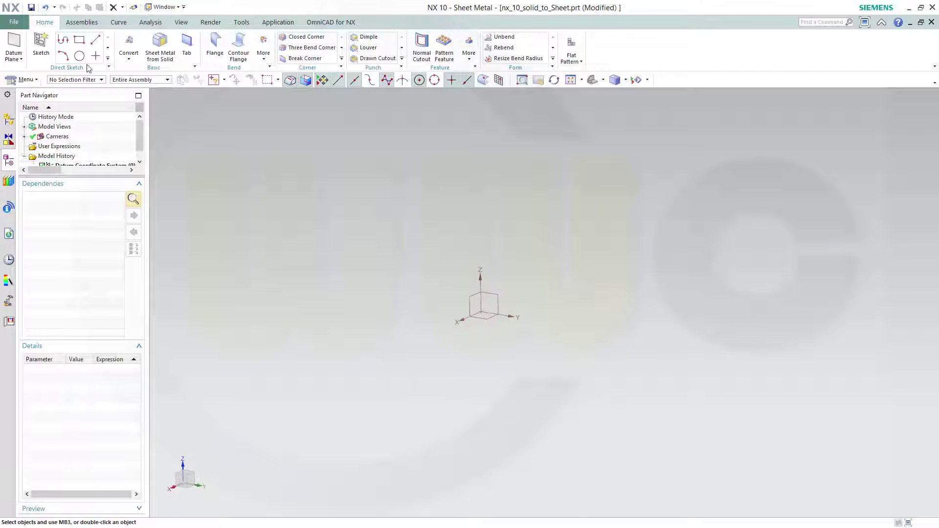
left_click(42, 44)
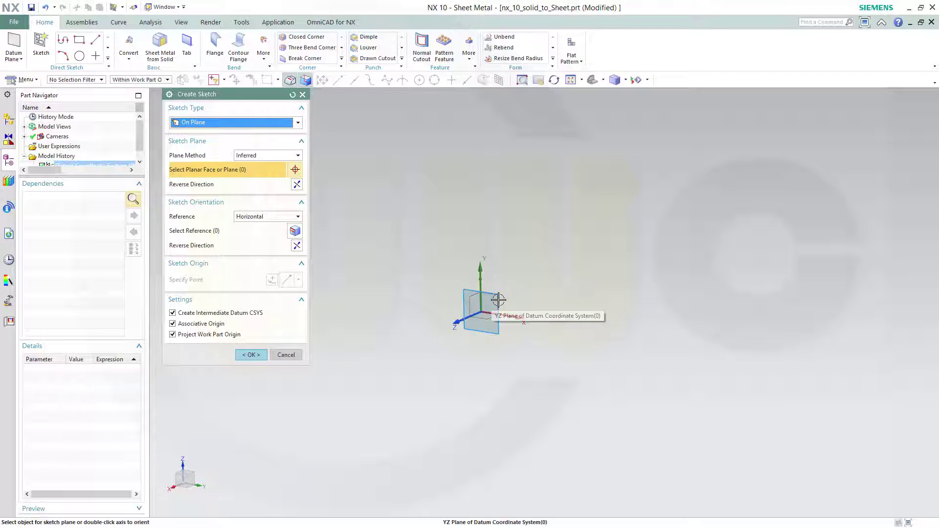
left_click(251, 355)
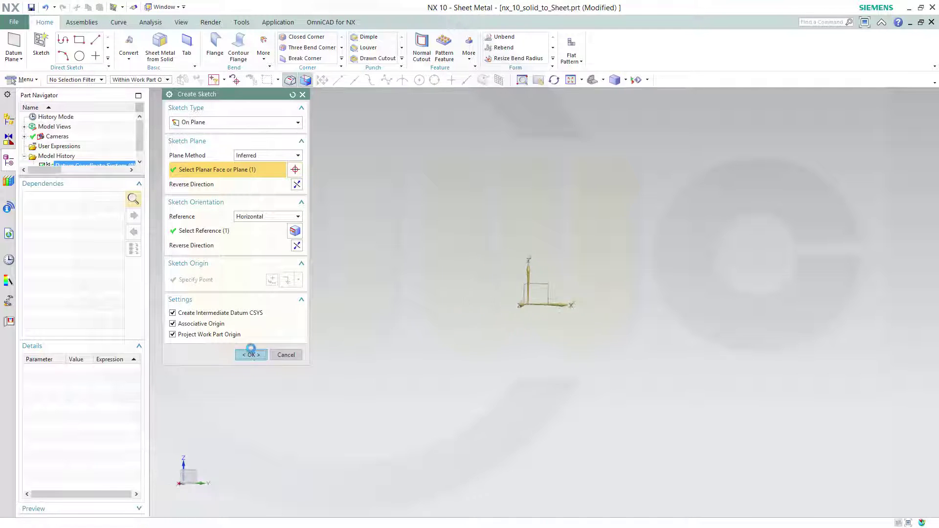
Draw a closed four-line trapezoid profile with a horizontal bottom and top edge
left_click(84, 39)
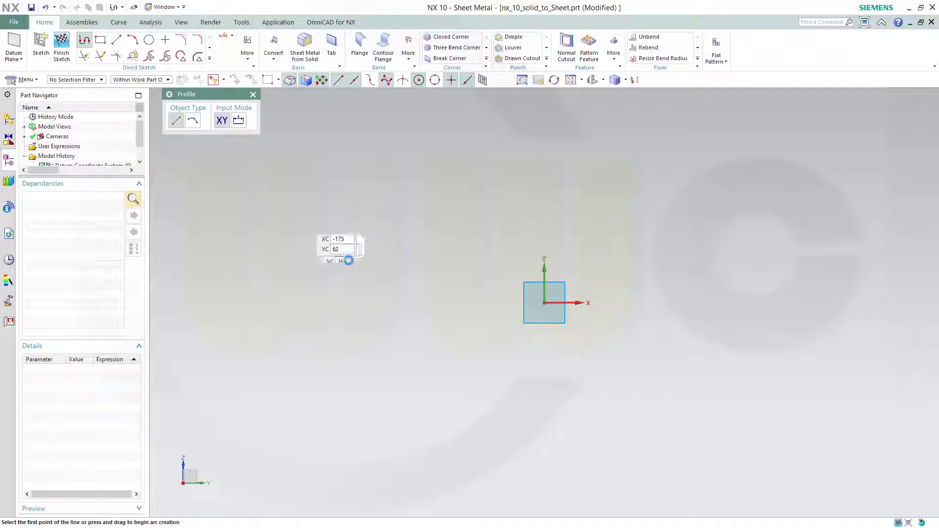
left_click(436, 308)
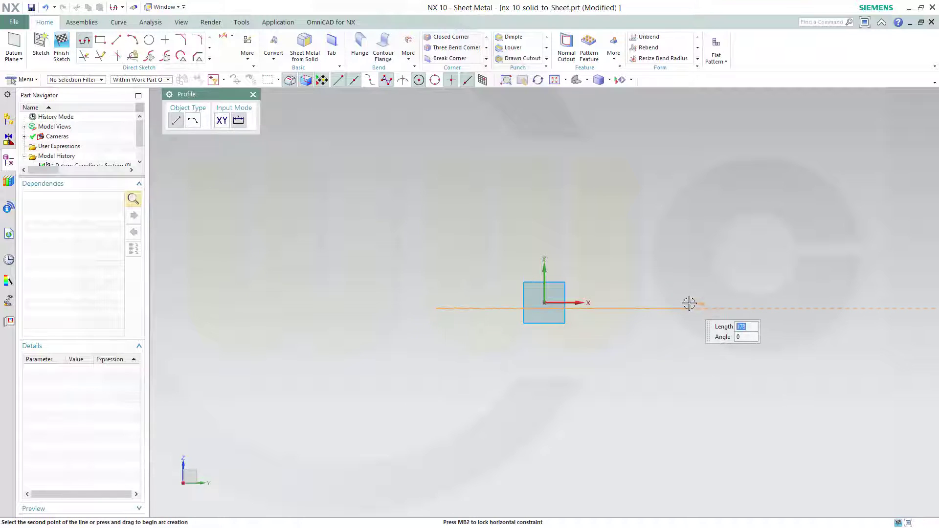
left_click(689, 308)
left_click(624, 218)
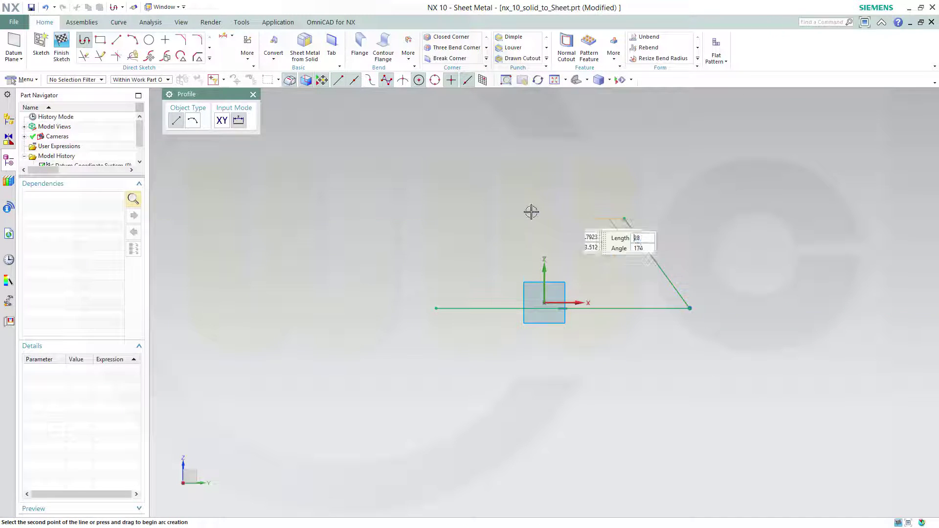
left_click(489, 219)
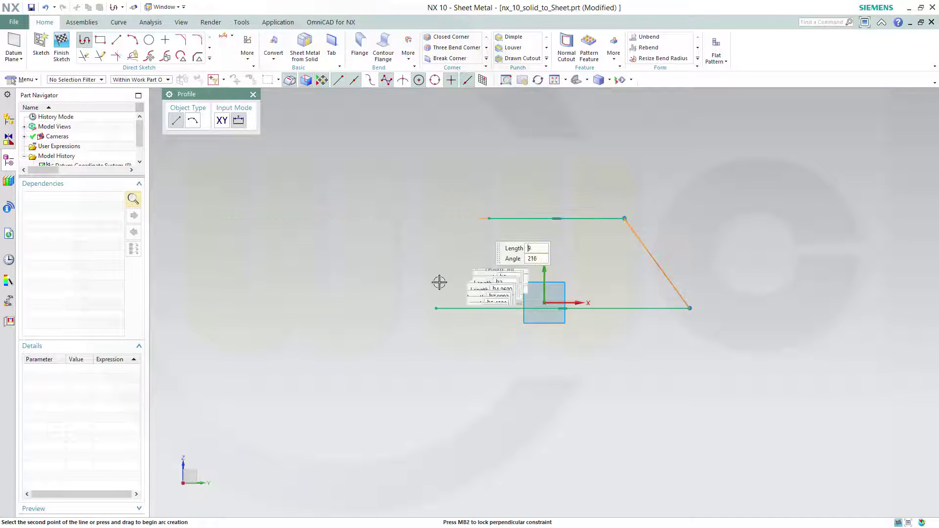
left_click(436, 308)
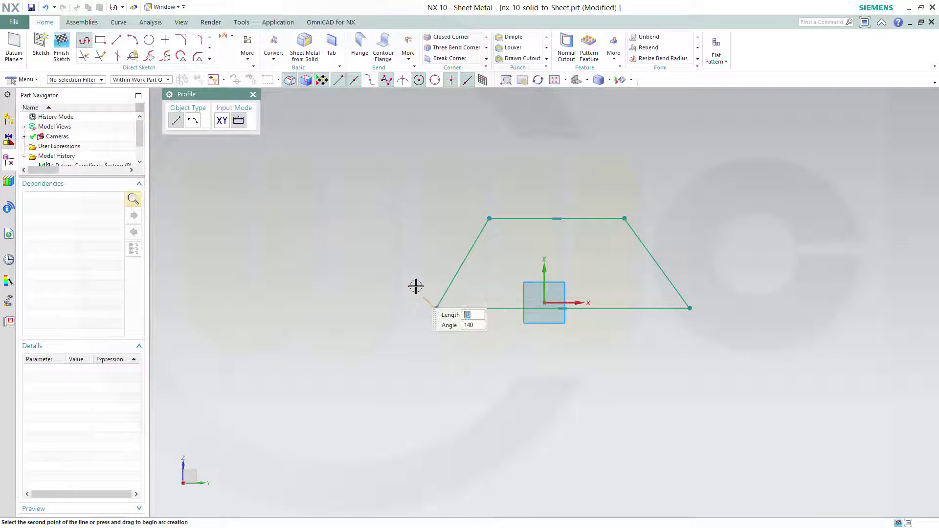
key("Escape")
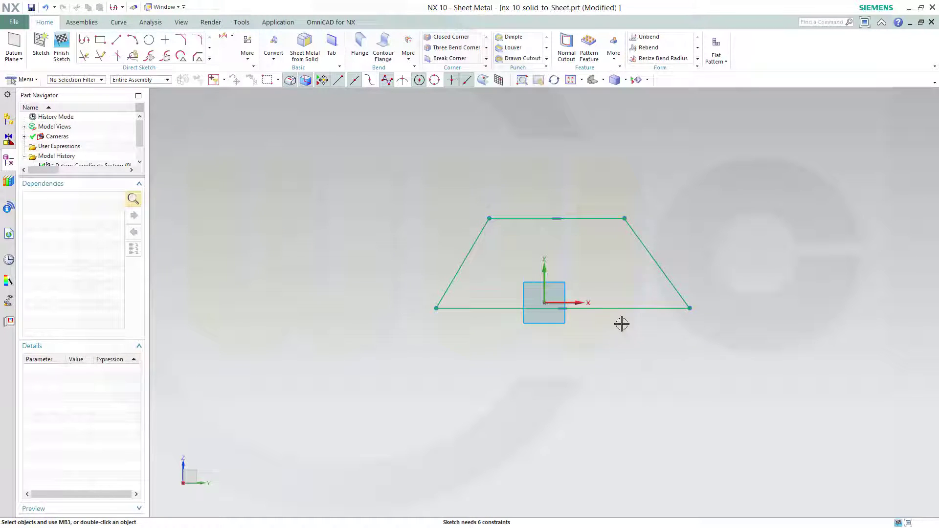
Make the trapezoid's bottom edge collinear with the sketch X axis
left_click(623, 308)
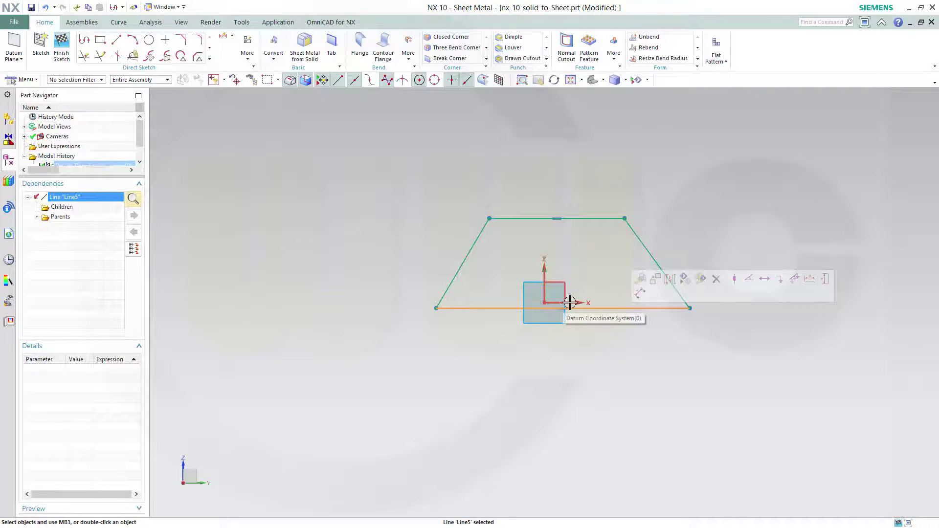
left_click(570, 302)
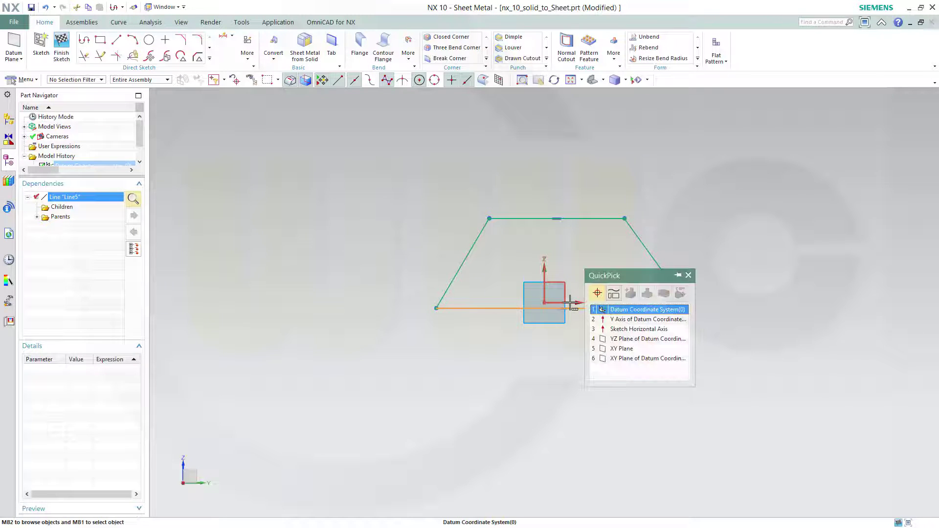
left_click(623, 327)
left_click(733, 310)
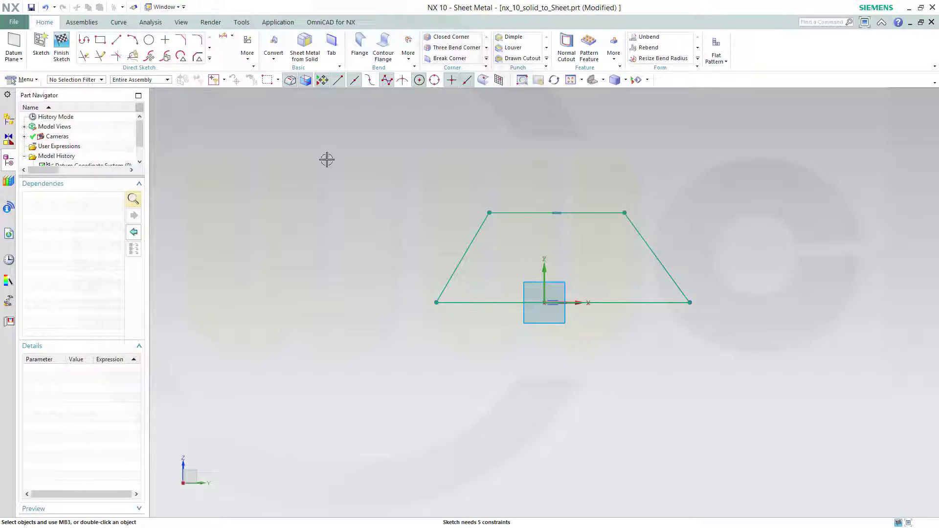
Constrain the sketch origin to the midpoint of the bottom edge
left_click(247, 56)
left_click(277, 81)
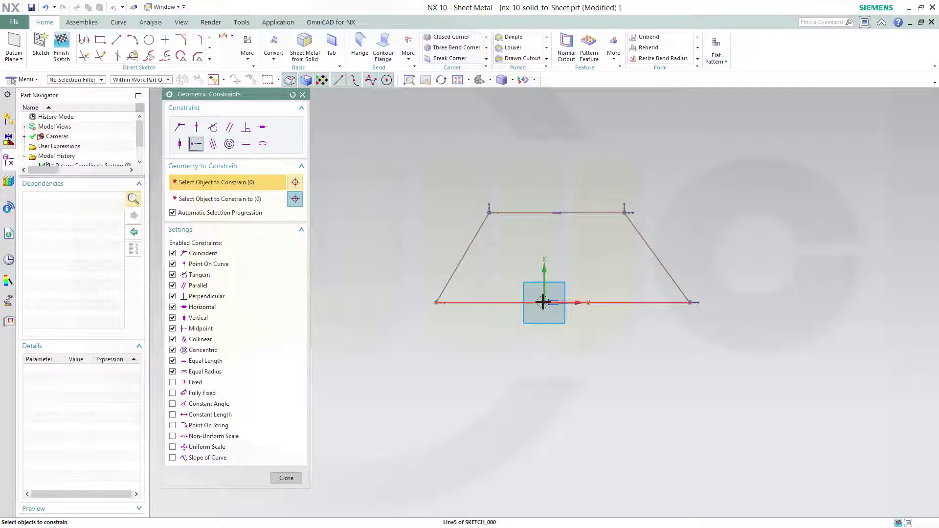
left_click(545, 303)
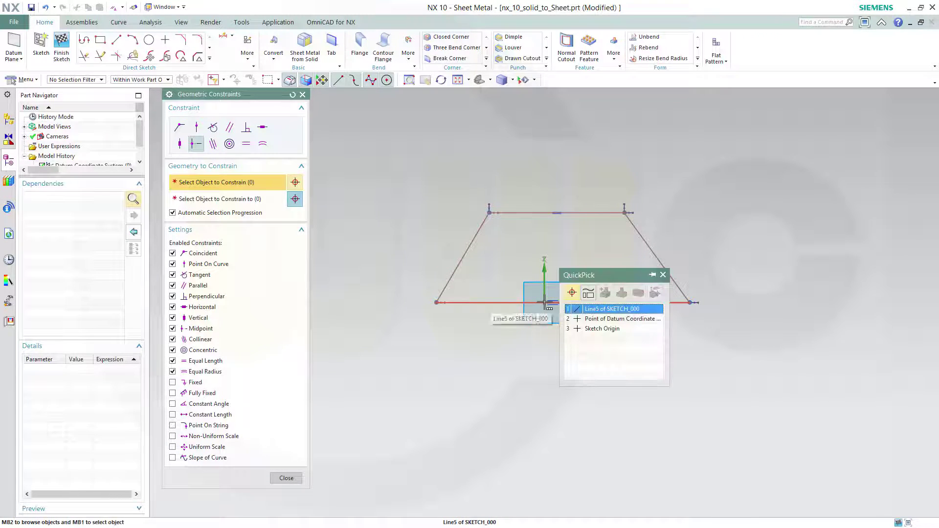
left_click(589, 328)
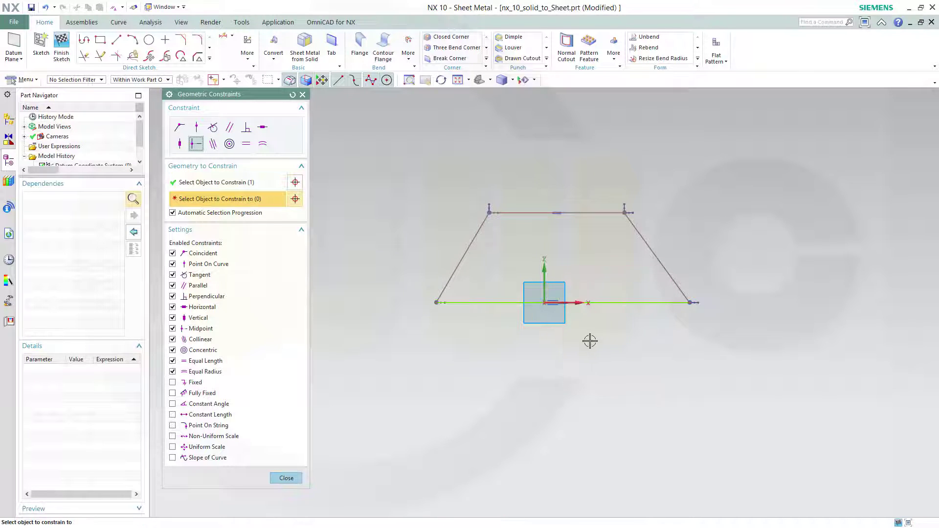
left_click(613, 303)
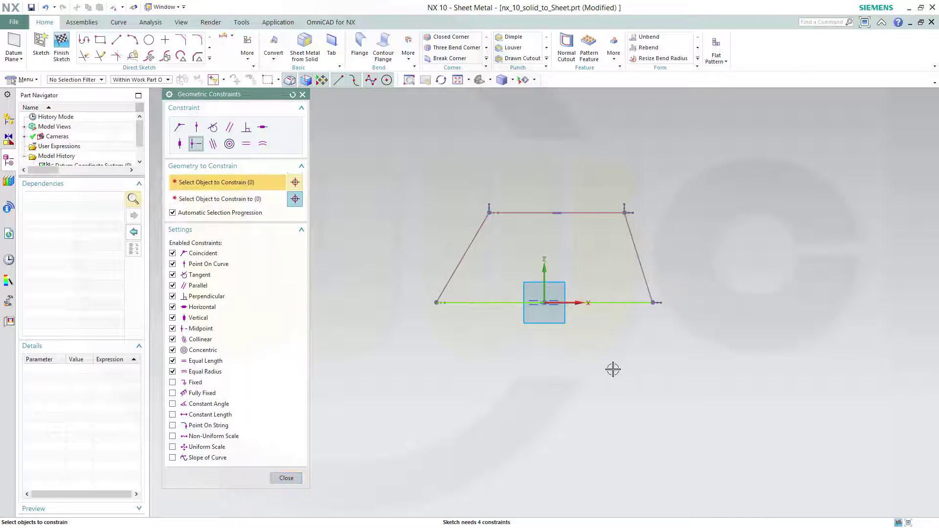
Dimension the left slanted side at 60° to the bottom edge
left_click(302, 94)
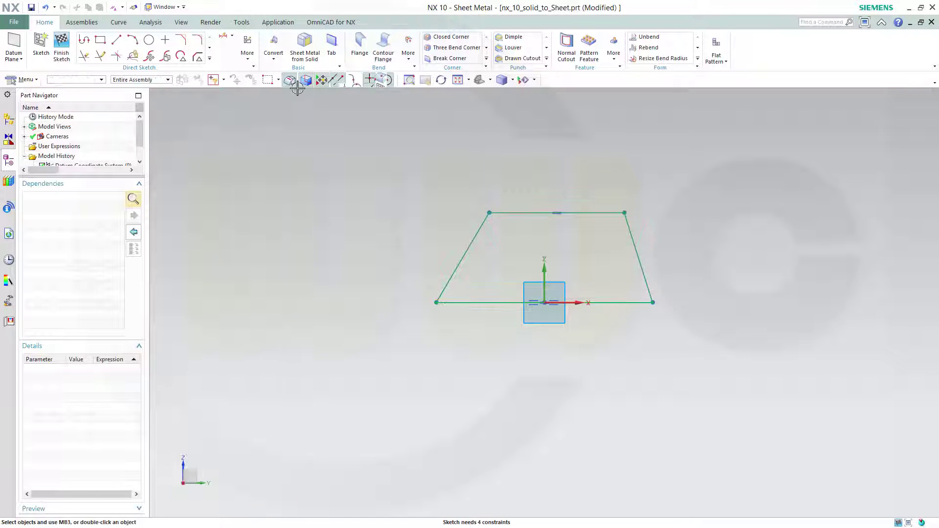
left_click(231, 35)
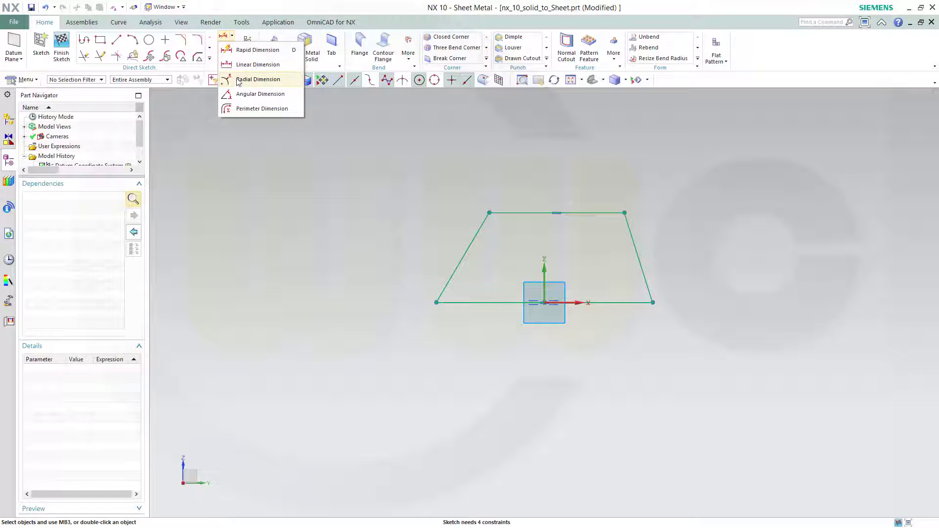
left_click(239, 95)
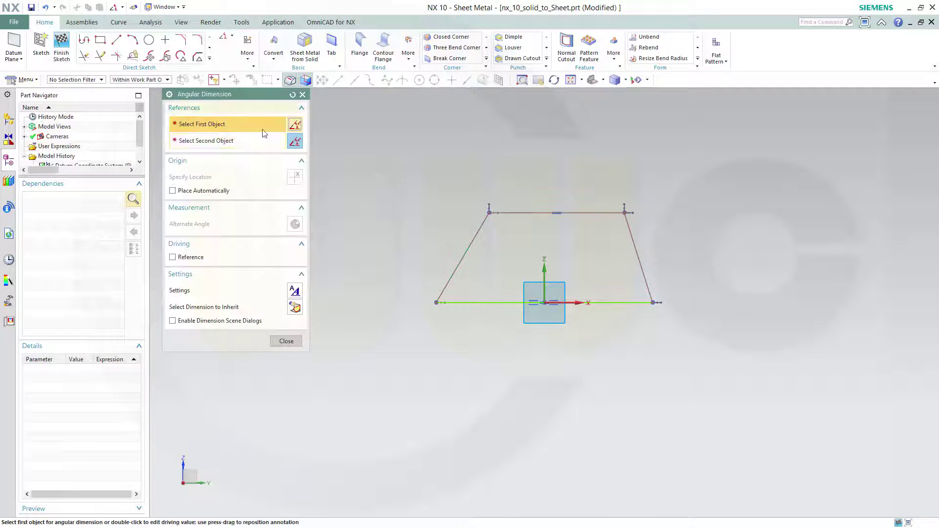
left_click(459, 266)
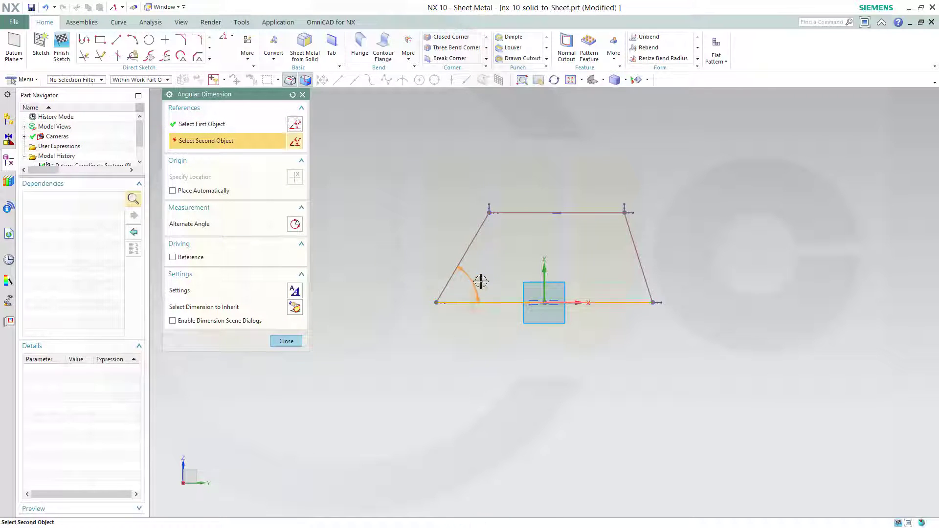
left_click(481, 281)
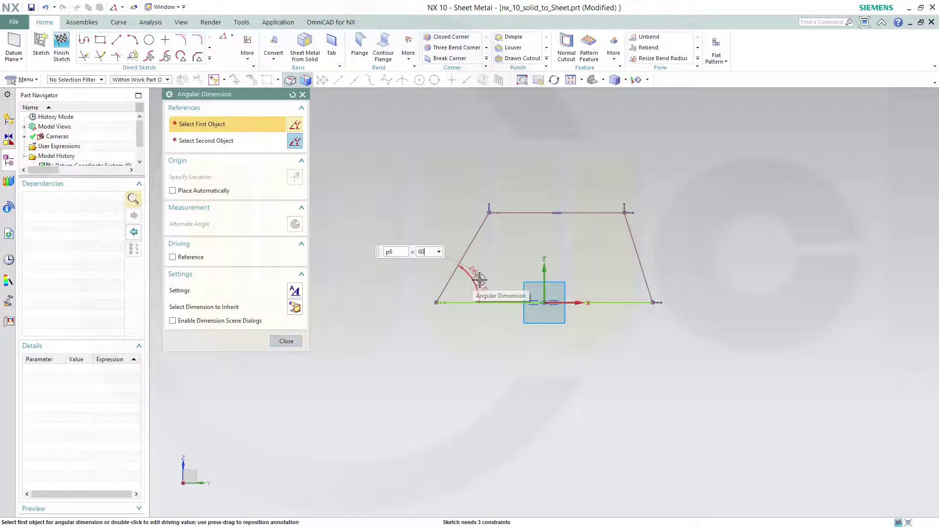
key("Return")
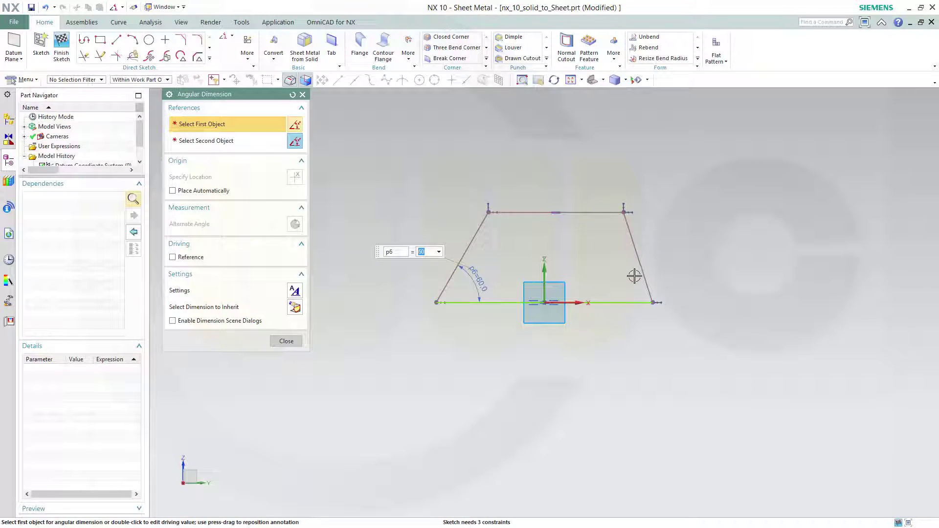
Dimension the right slanted side at 60° and discard an extra top-edge angle
left_click(633, 259)
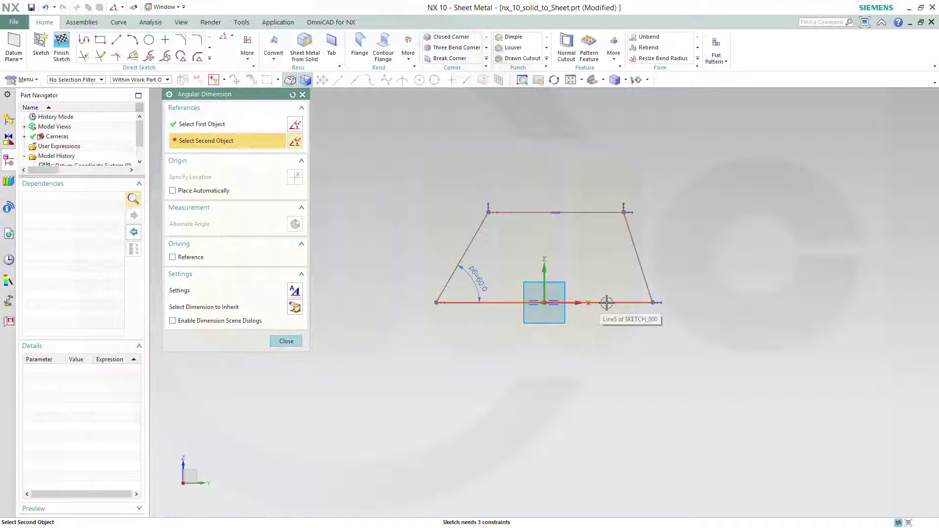
left_click(607, 300)
left_click(615, 277)
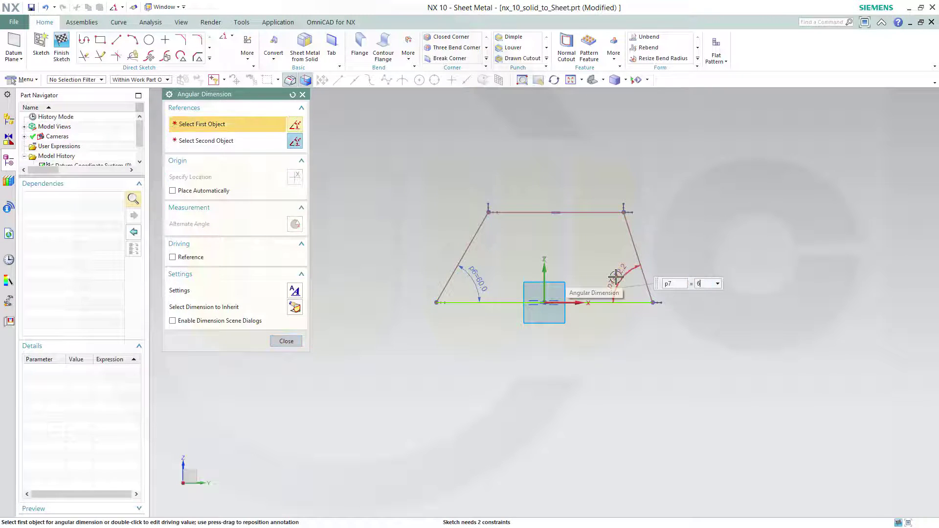
left_click(520, 215)
left_click(506, 302)
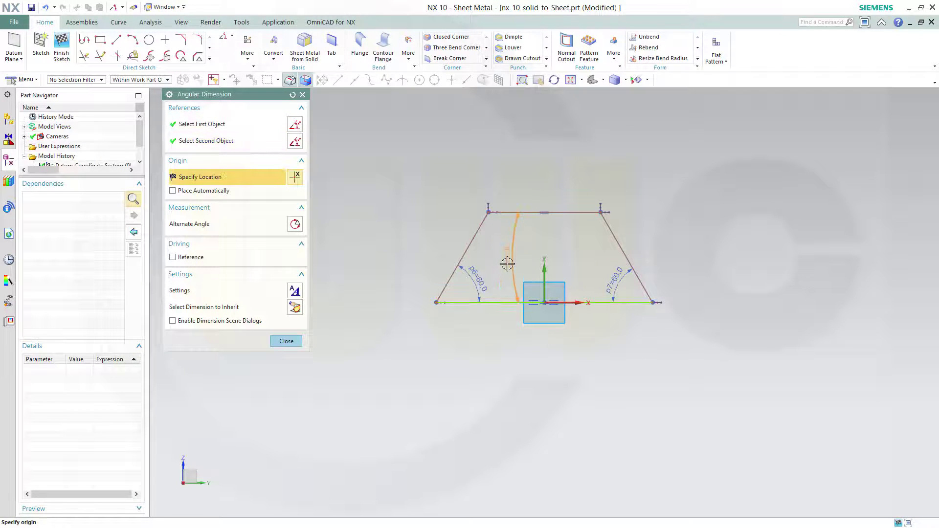
key("Escape")
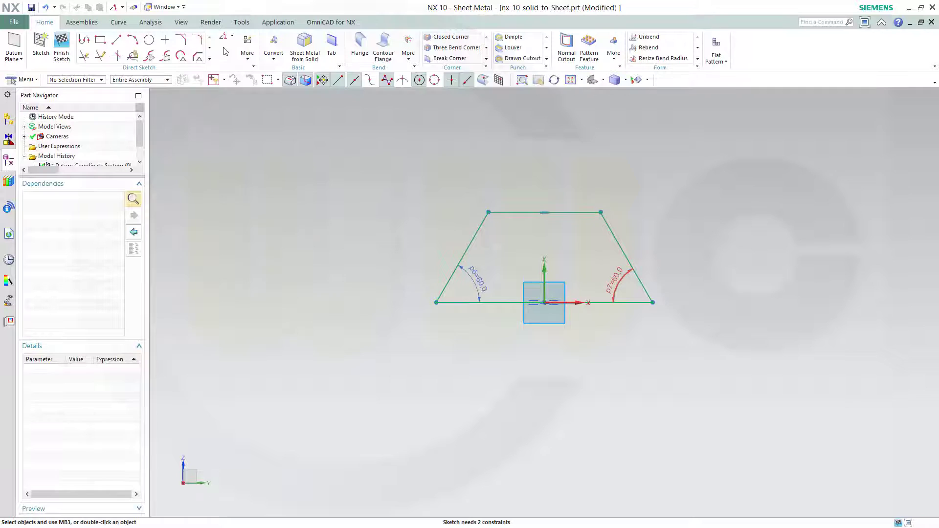
Add a 50 linear height dimension between the top and bottom edges
left_click(233, 39)
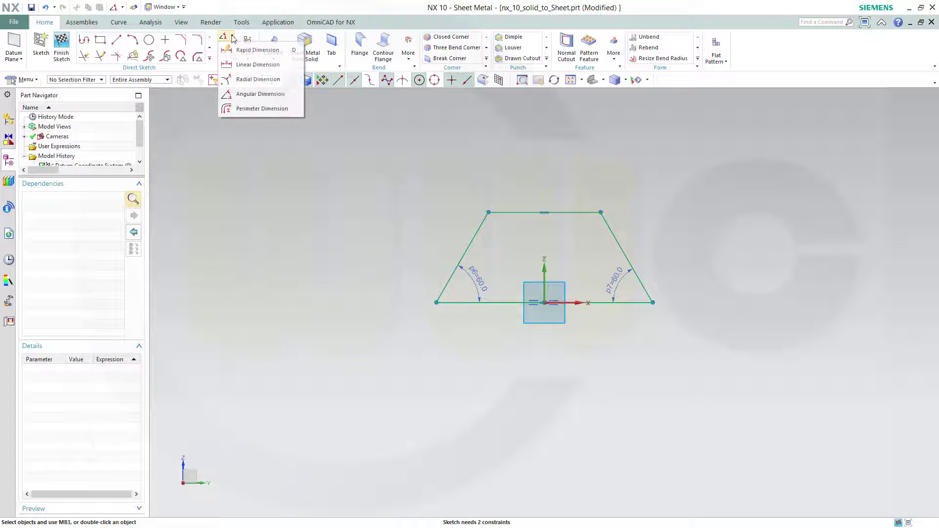
left_click(237, 65)
left_click(516, 211)
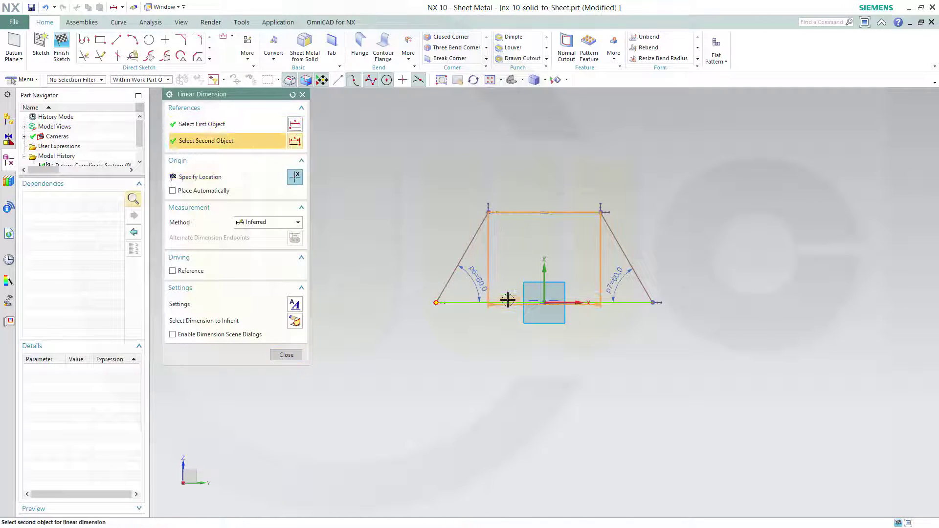
left_click(499, 302)
left_click(384, 258)
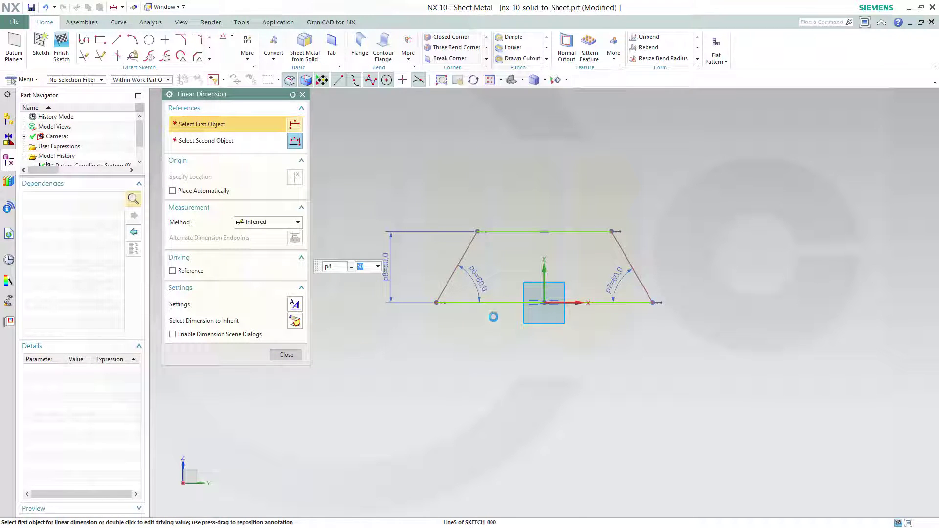
Dimension the bottom edge to a 150 base width
left_click(491, 313)
left_click(490, 363)
type("150")
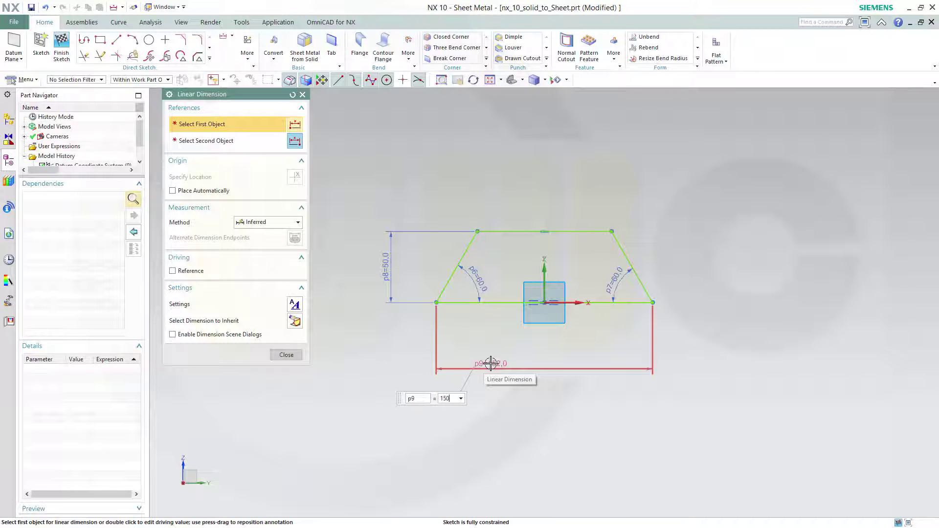
key("Return")
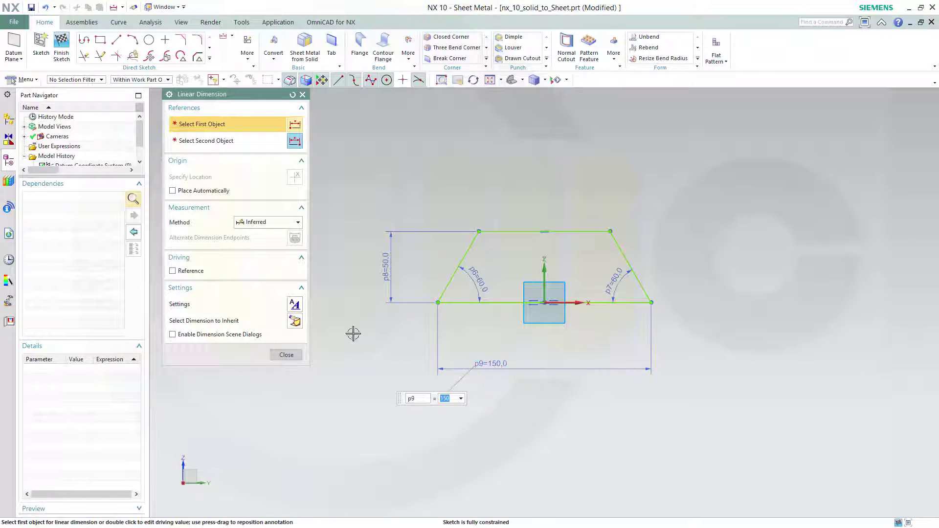
left_click(286, 354)
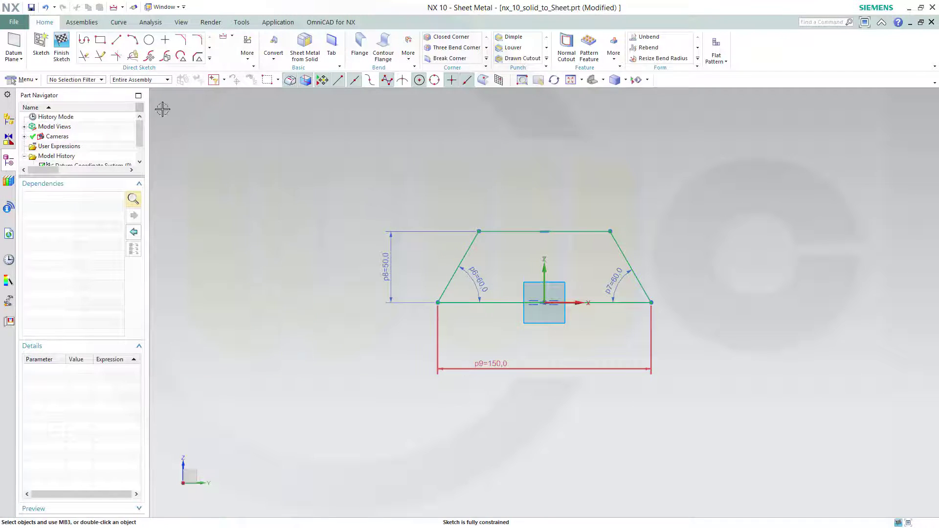
Finish the sketch and switch to the Modeling application
left_click(63, 41)
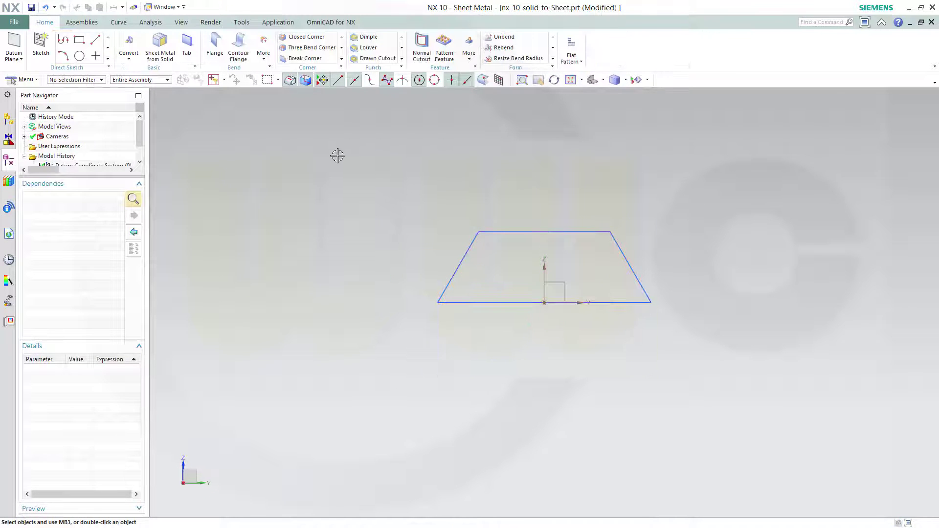
mouse_move(323, 235)
middle_mouse_down()
mouse_move(319, 260)
mouse_move(291, 207)
middle_mouse_up()
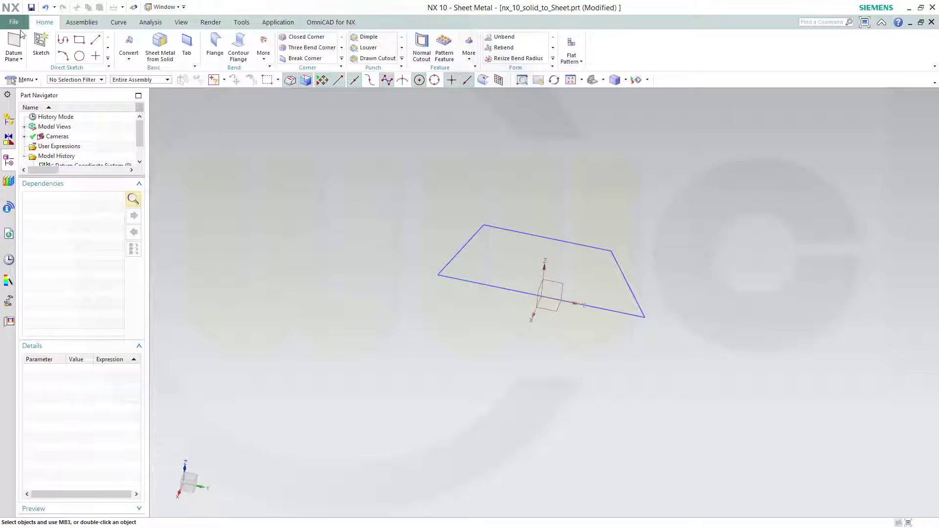
left_click(21, 22)
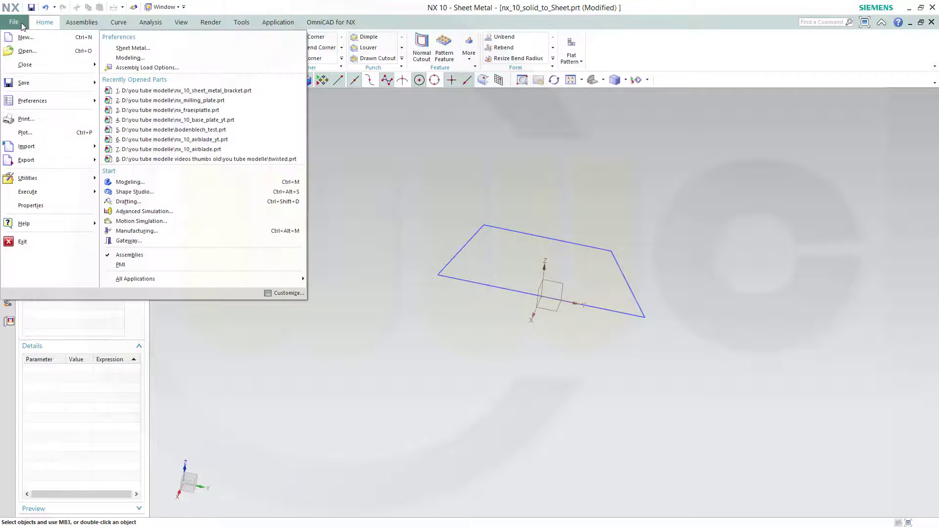
left_click(132, 182)
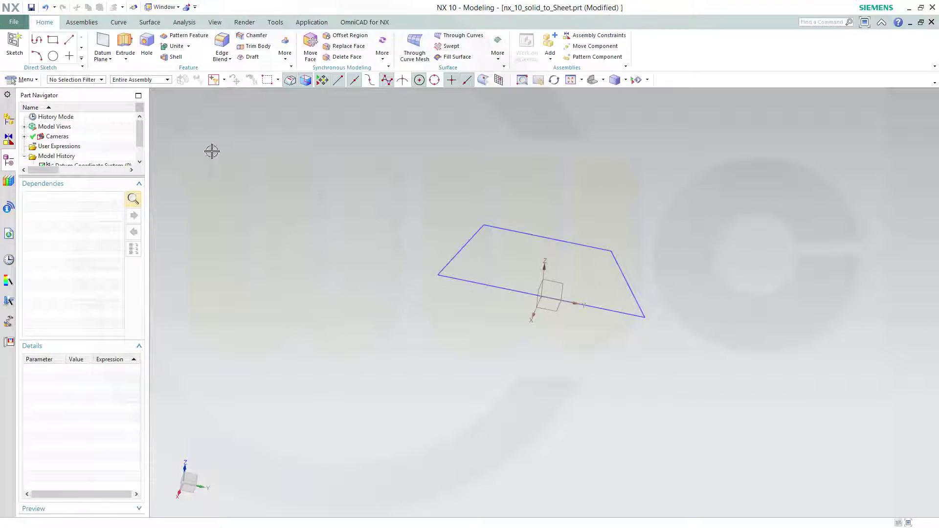
Extrude the trapezoid profile symmetrically 25 mm each way into a solid
left_click(126, 45)
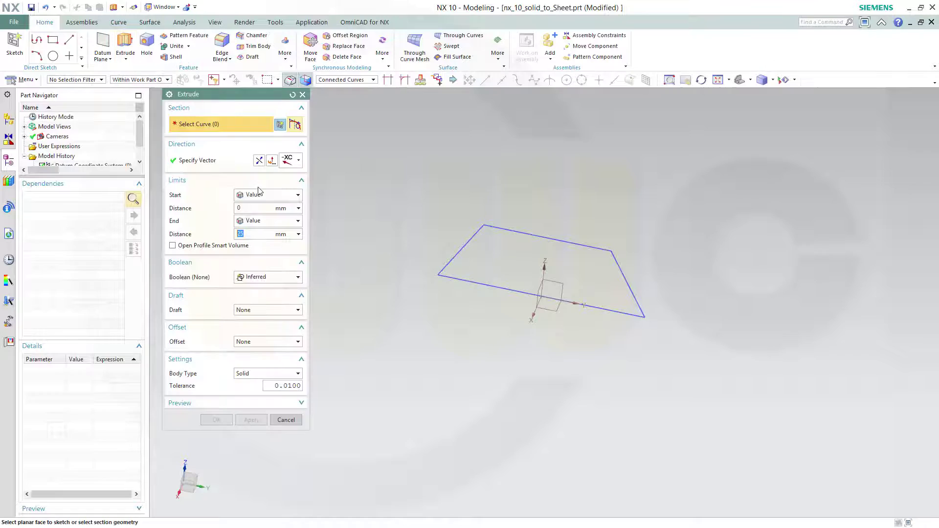
left_click(298, 195)
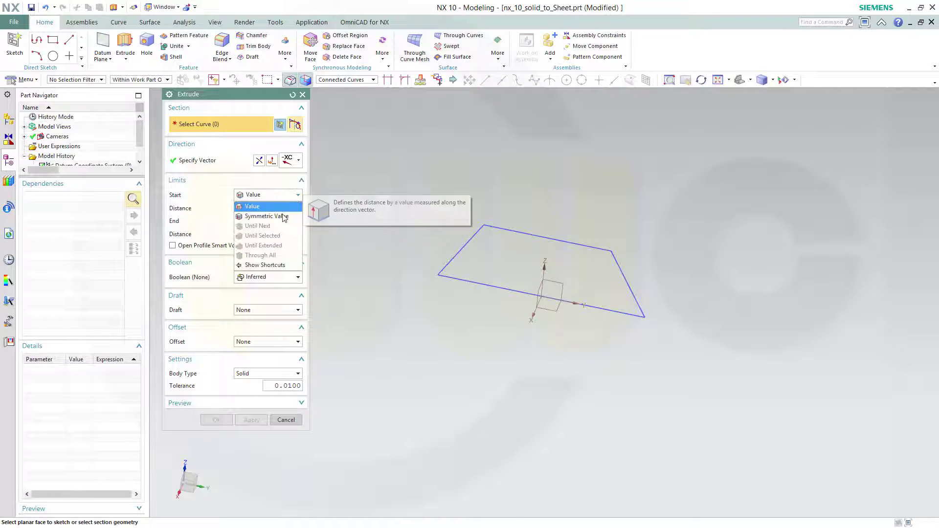
left_click(284, 216)
left_click(450, 259)
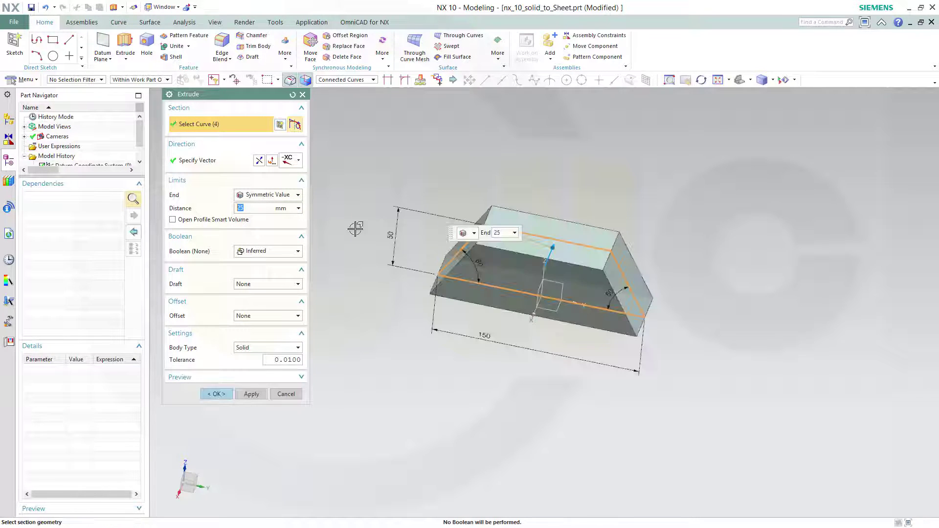
mouse_move(440, 355)
middle_mouse_down()
mouse_move(419, 394)
mouse_move(383, 398)
mouse_move(182, 232)
middle_mouse_up()
left_click(216, 396)
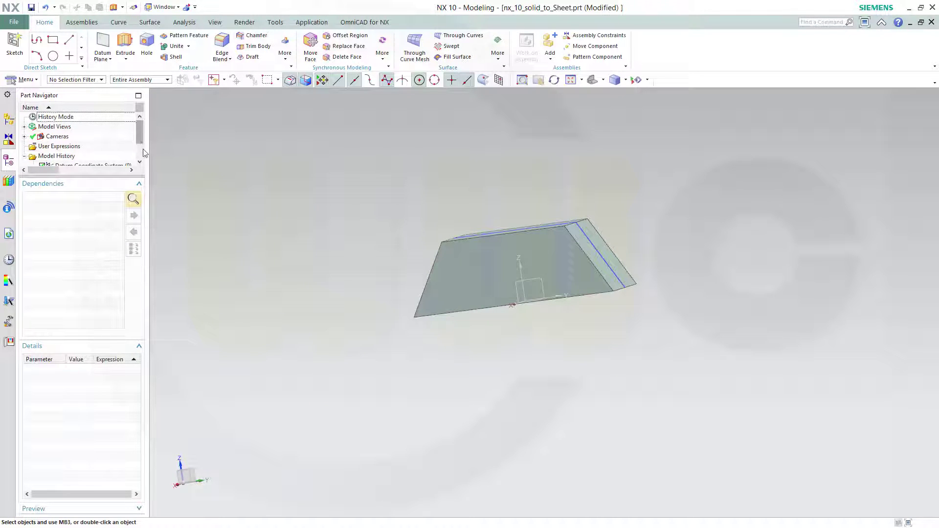
Hide the sketch in Part Navigator and fit the solid in view
scroll(141, 139, "down", 1)
right_click(65, 152)
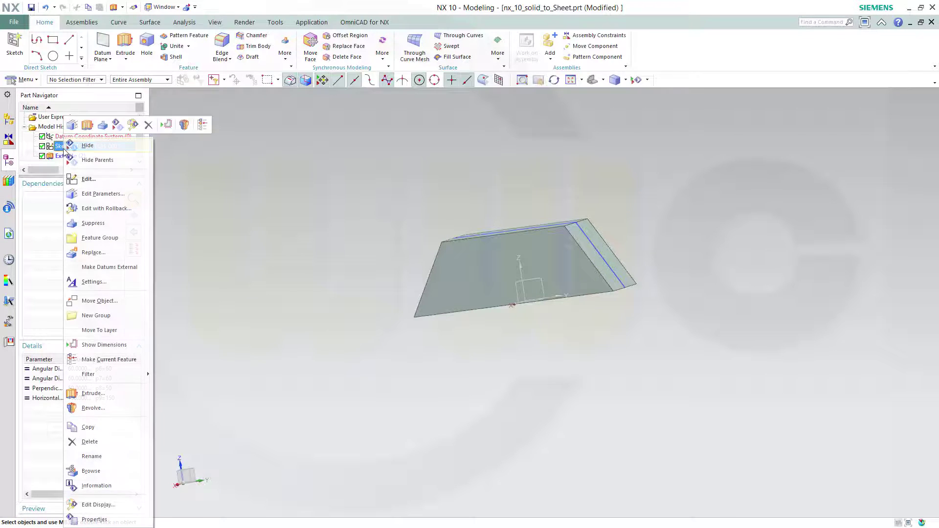
left_click(87, 145)
key("ctrl+f")
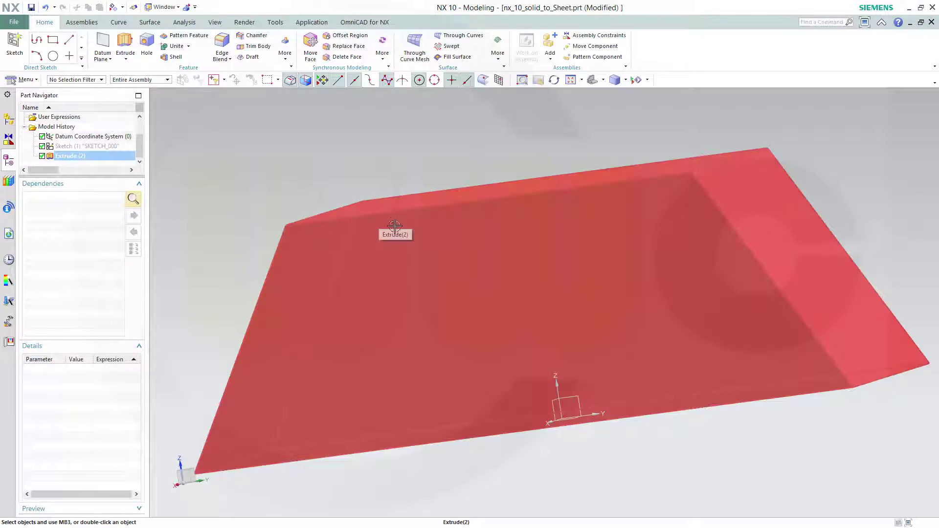
middle_click_drag(389, 230, 375, 277)
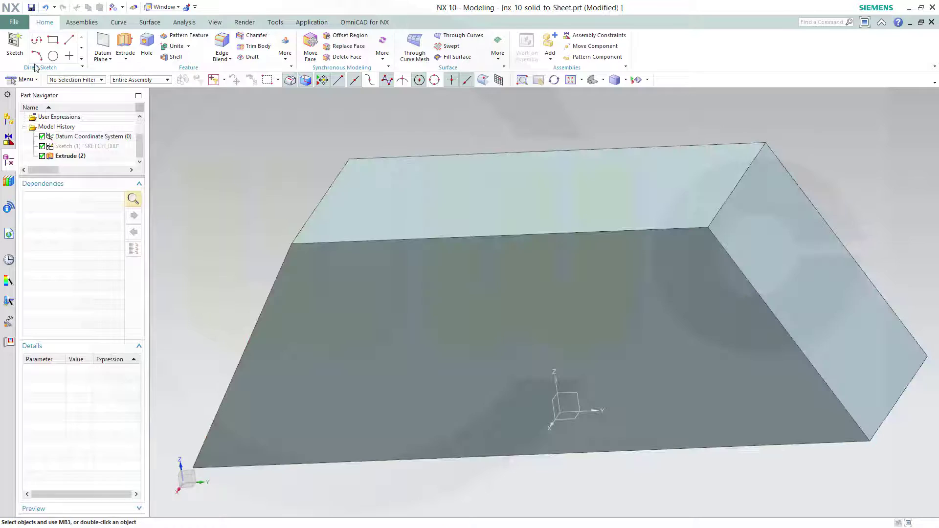
Switch to the Sheet Metal application
left_click(15, 23)
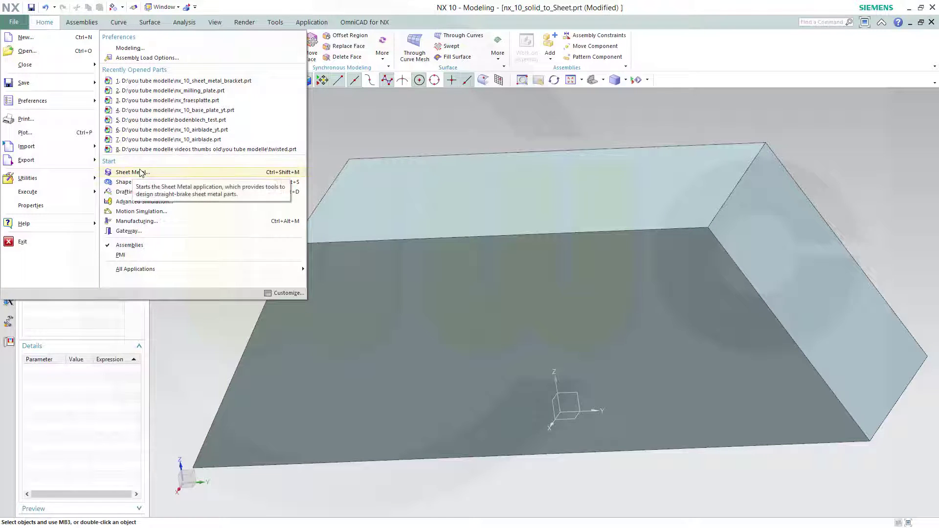
left_click(141, 172)
scroll(402, 260, "up", 3)
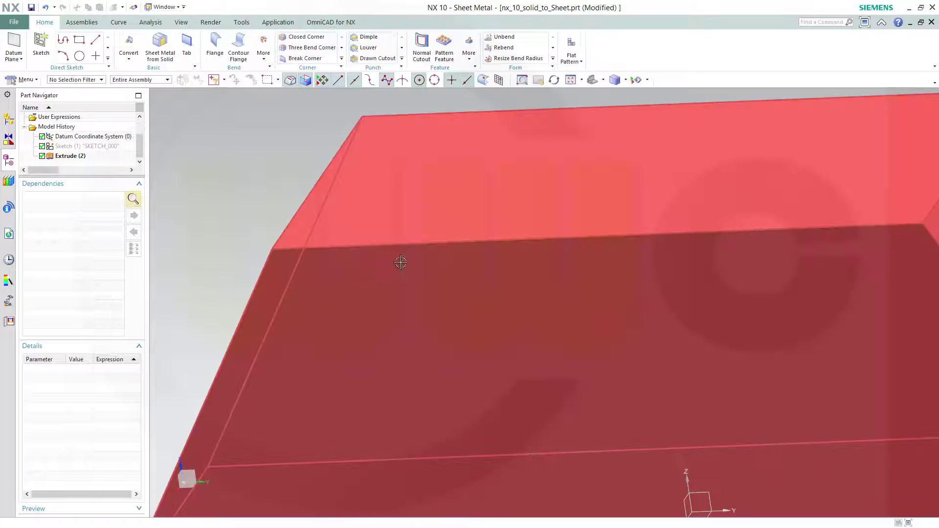
scroll(452, 284, "down", 5)
middle_click_drag(452, 284, 477, 300)
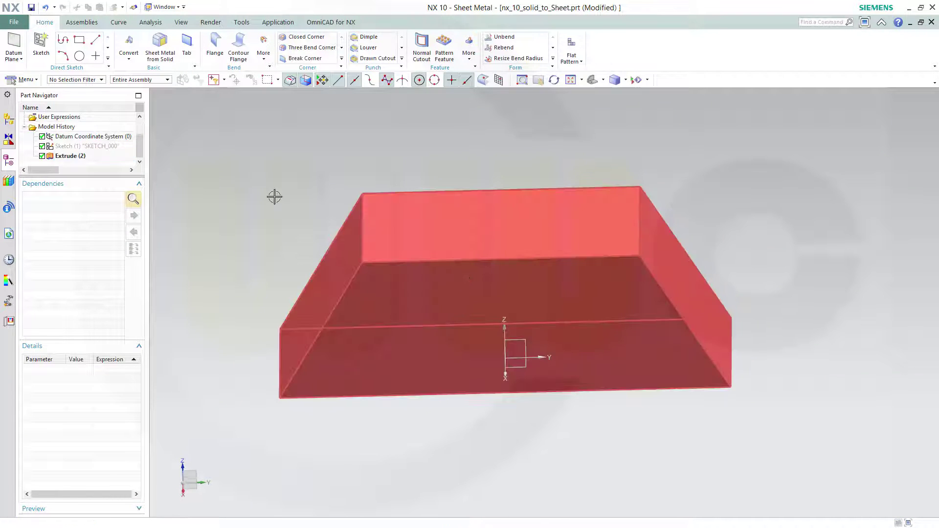
In Sheet Metal from Solid, pick three web faces and set a local 1 mm thickness
left_click(160, 43)
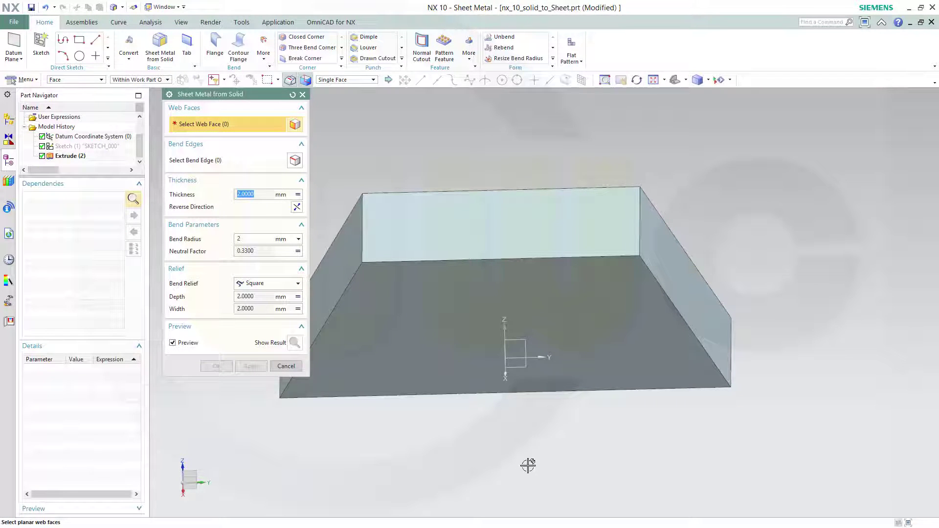
middle_click_drag(536, 440, 548, 401)
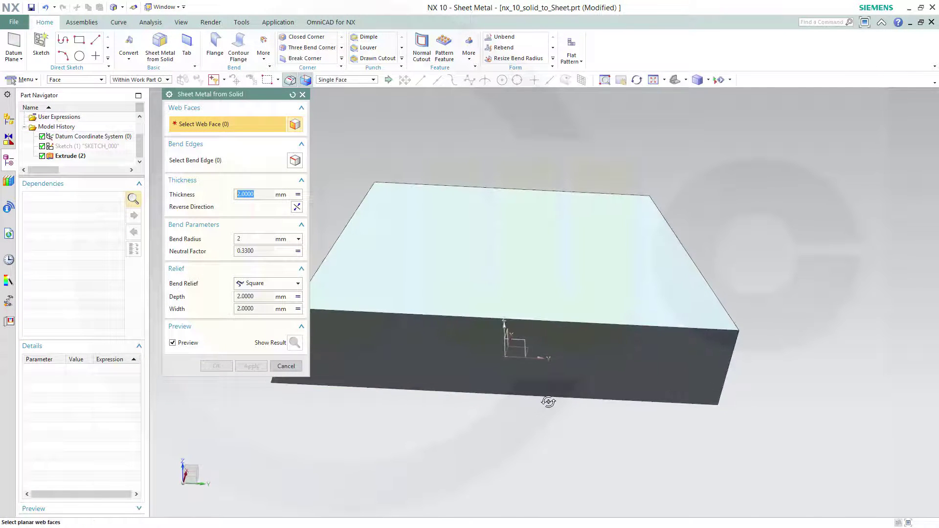
left_click(562, 362)
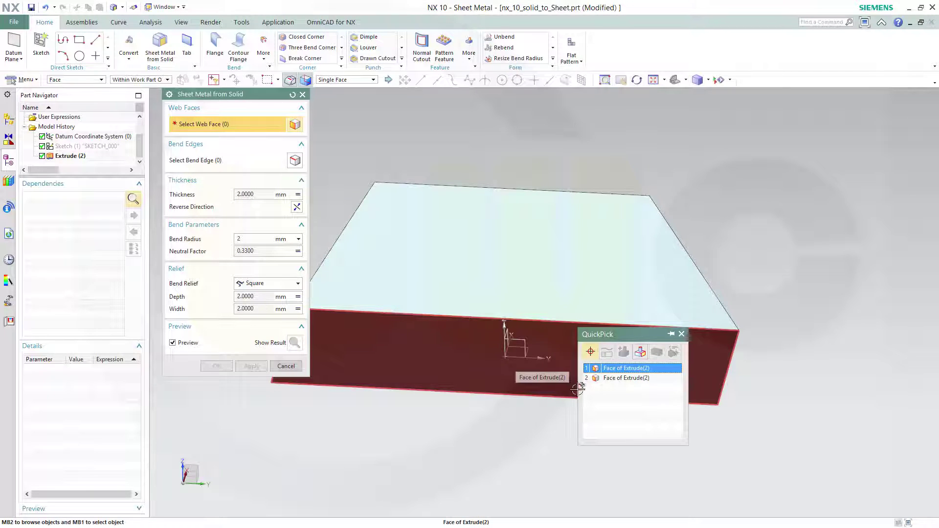
left_click(616, 372)
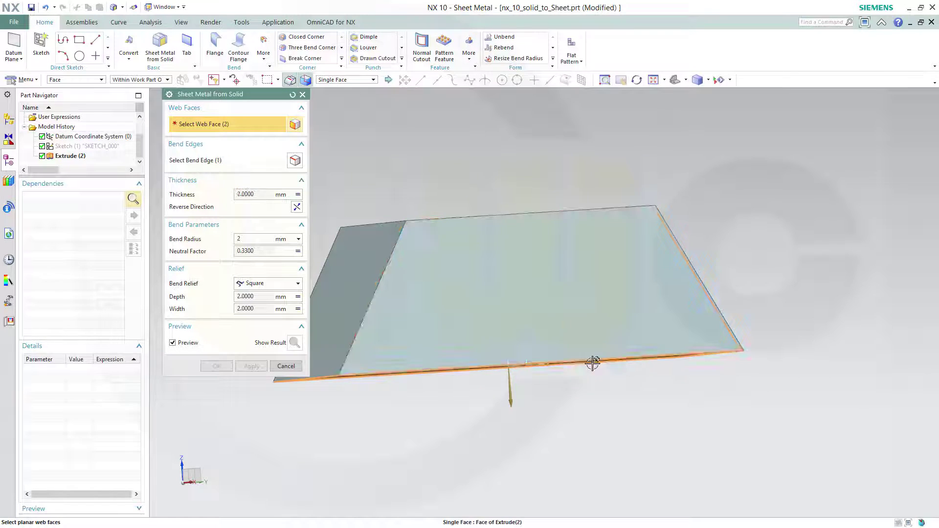
left_click(593, 360)
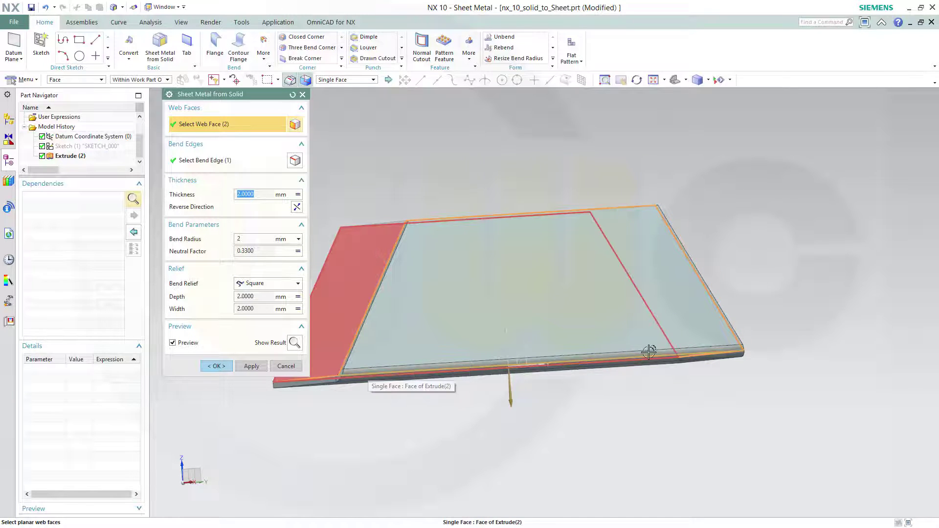
middle_click_drag(444, 455, 541, 442)
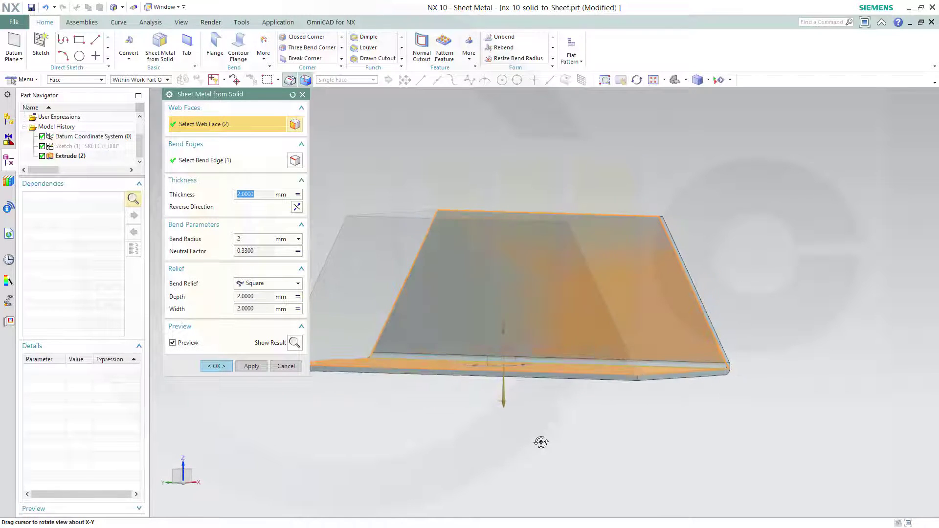
left_click(531, 331)
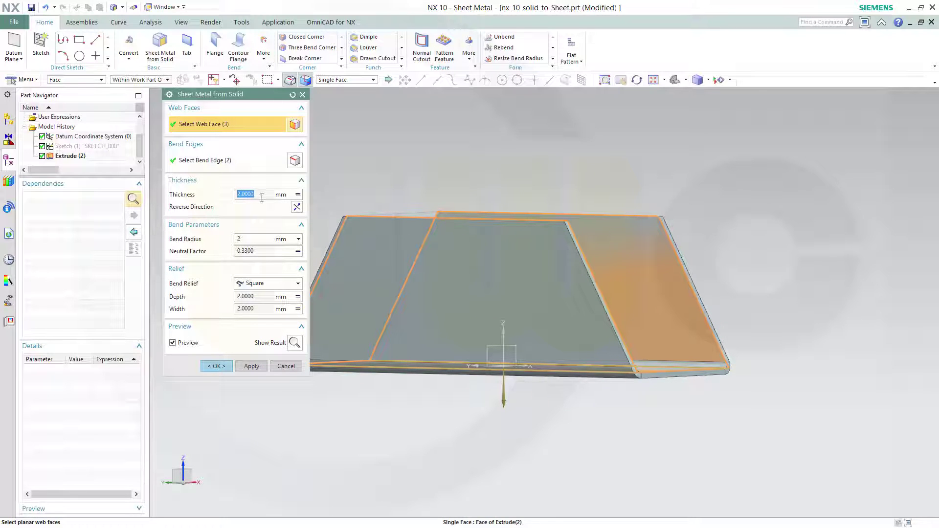
left_click(298, 194)
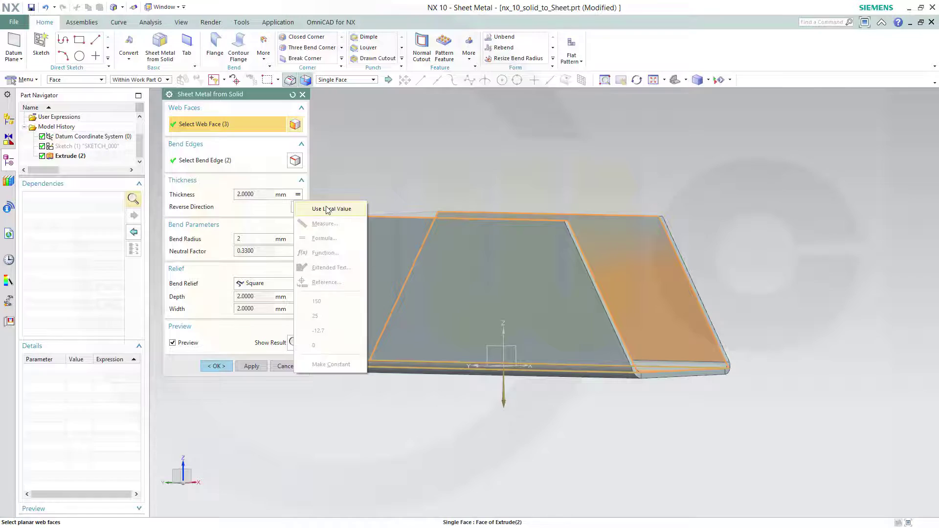
left_click(327, 208)
type("1")
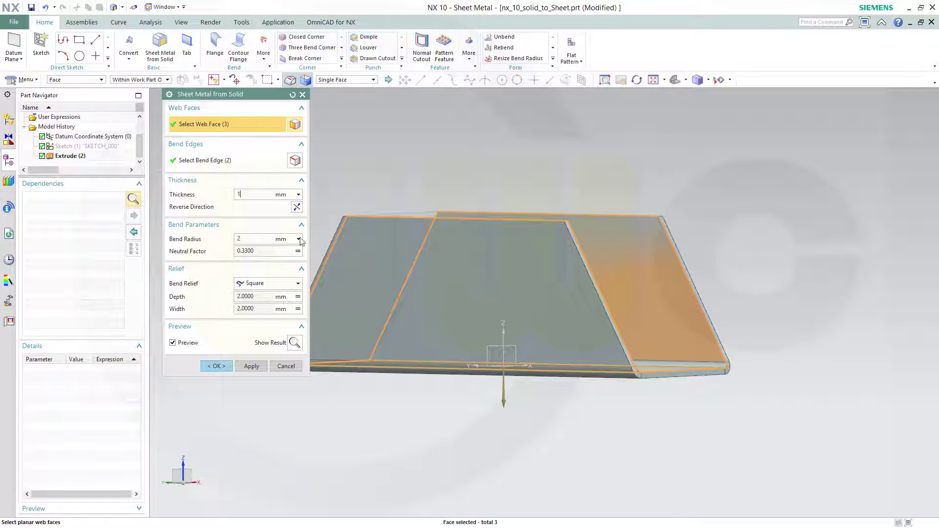
Add another wall as a web face and pick a bottom bend edge
middle_click_drag(457, 193, 251, 129)
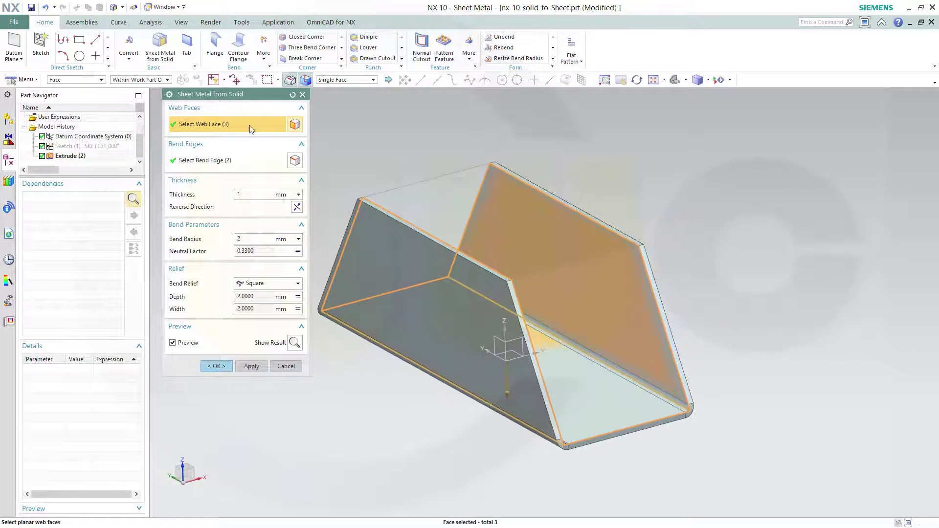
left_click(590, 343)
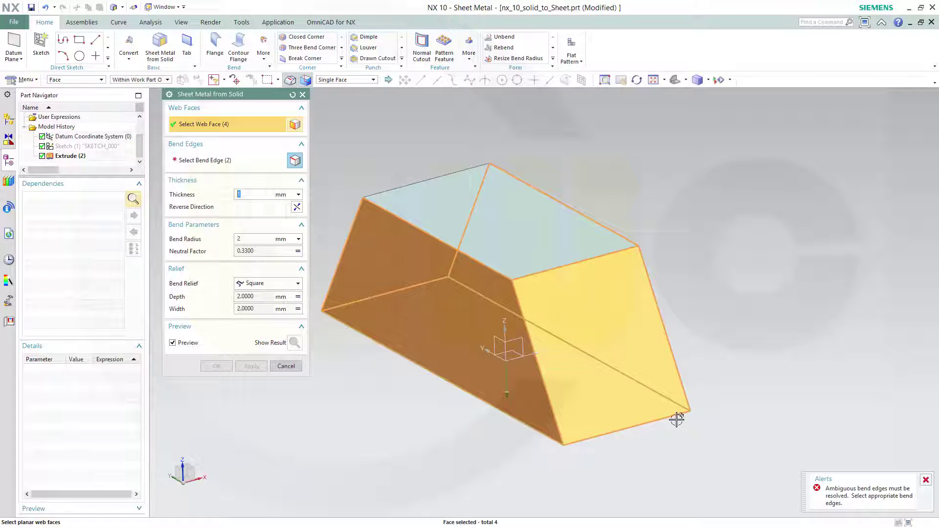
left_click(204, 163)
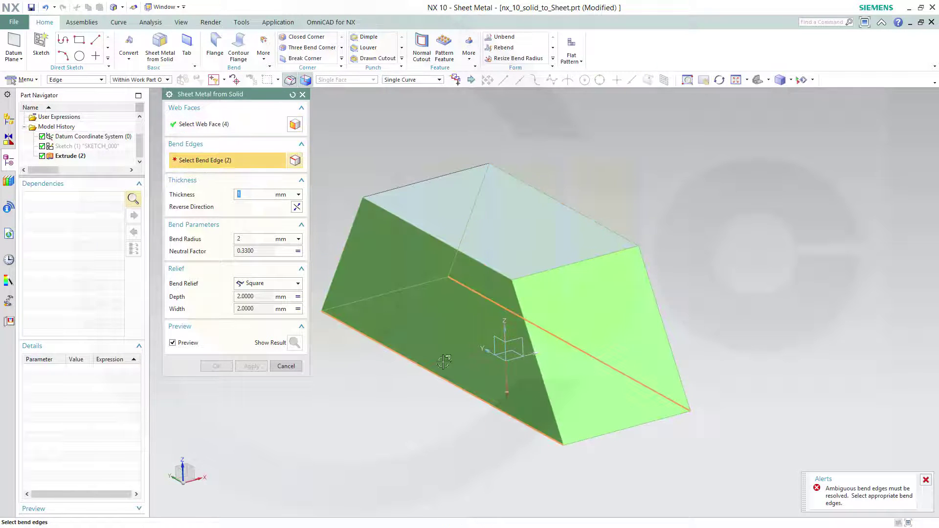
left_click(621, 428)
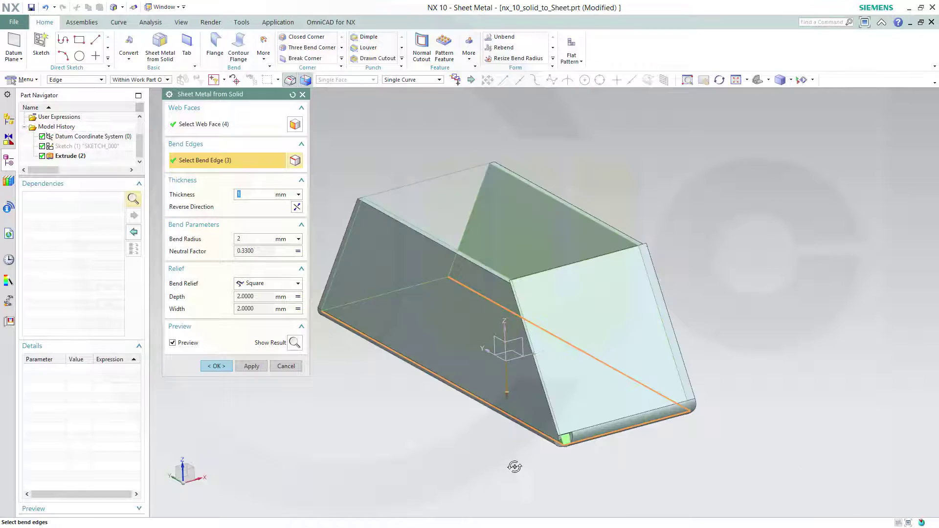
middle_click_drag(514, 465, 589, 461)
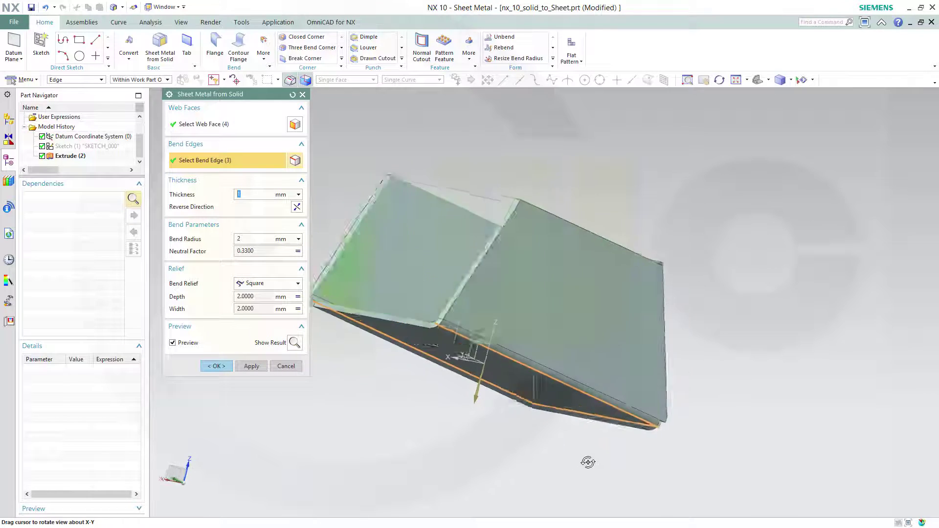
Add the side wall and top face as web faces with fourth and fifth bend edges
left_click(213, 125)
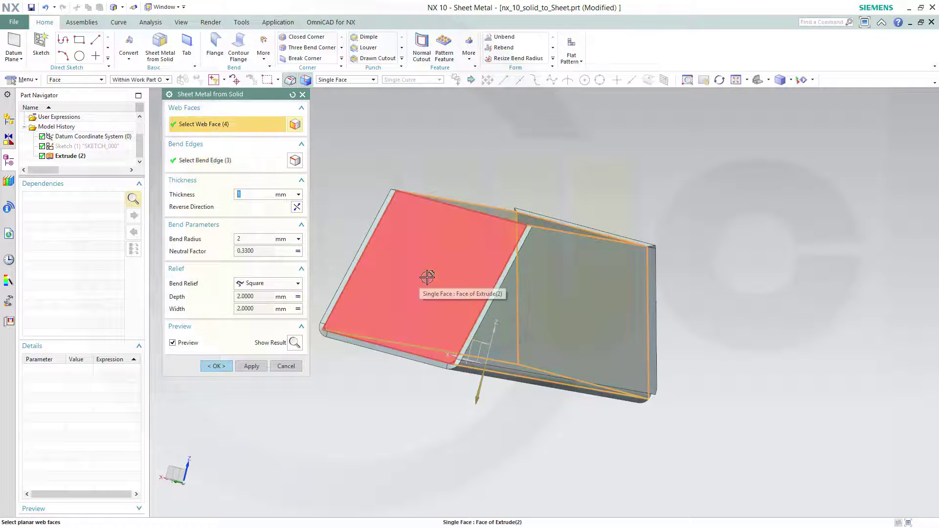
left_click(425, 275)
left_click(208, 161)
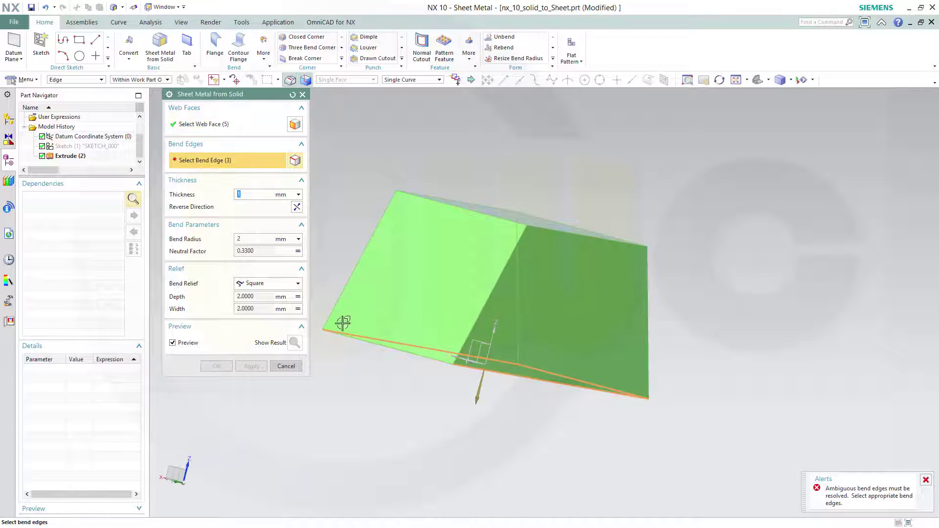
left_click(369, 344)
mouse_move(388, 445)
middle_mouse_down()
mouse_move(367, 449)
mouse_move(562, 167)
middle_mouse_up()
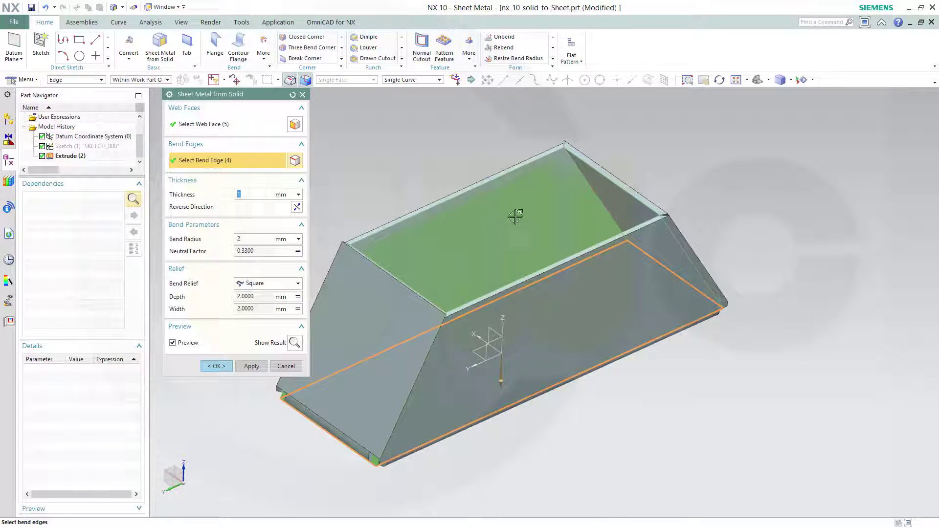
left_click(210, 125)
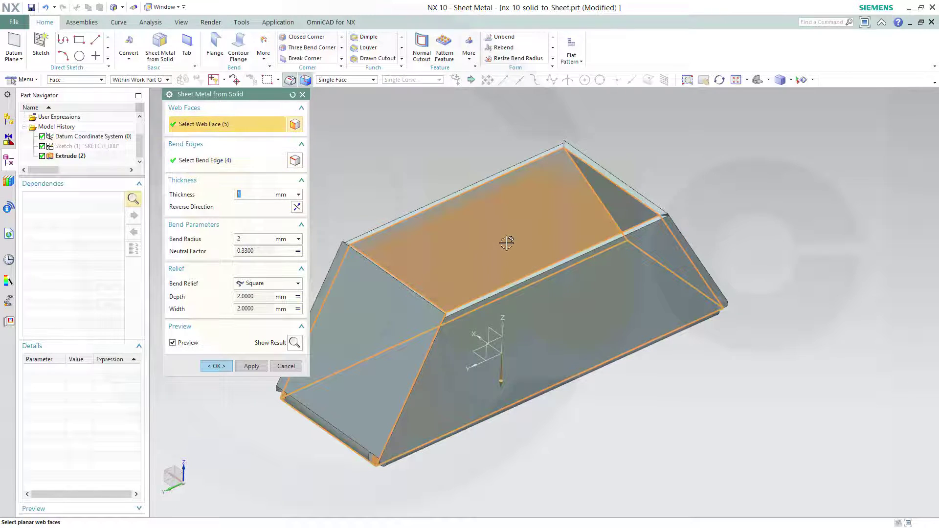
left_click(507, 241)
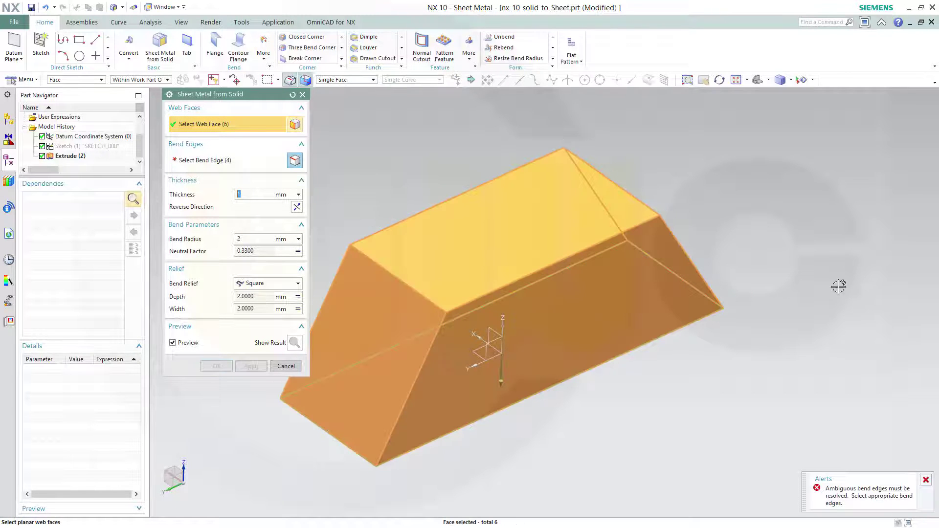
left_click(210, 162)
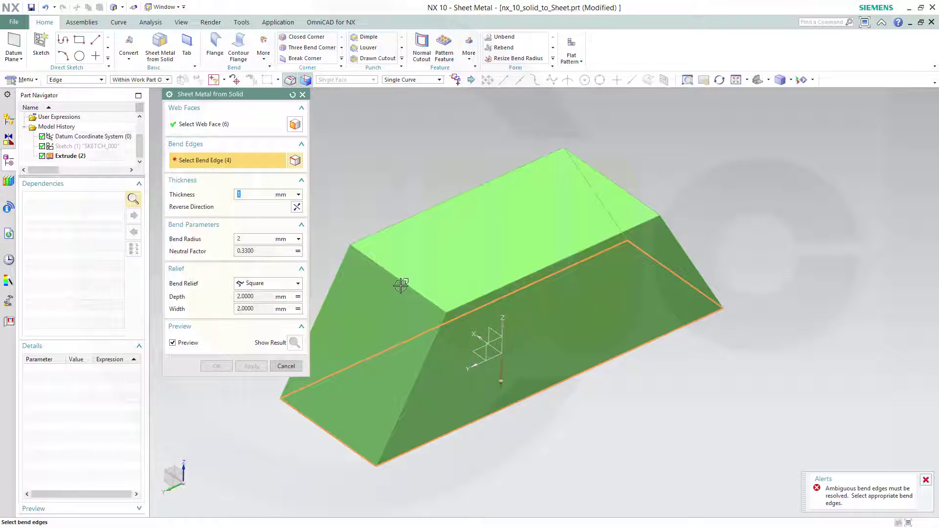
left_click(606, 172)
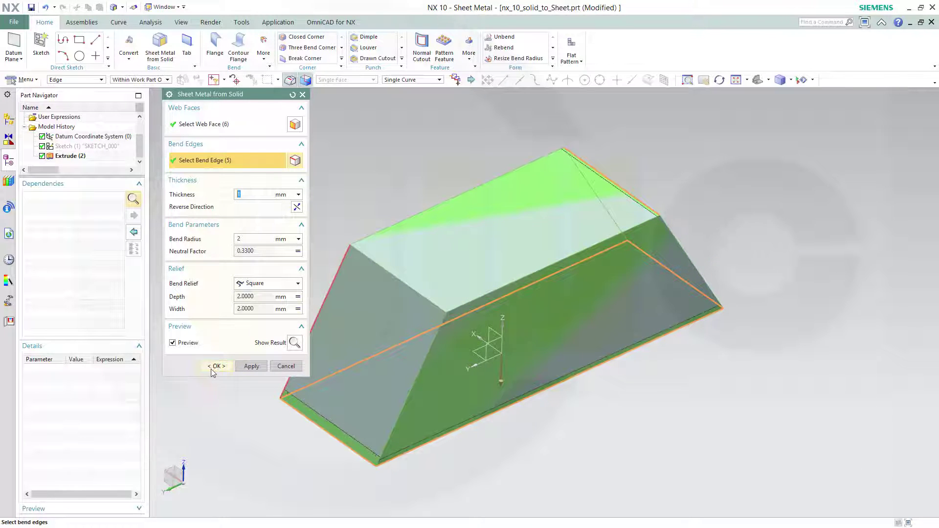
Confirm the 1 mm sheet metal conversion and hide the Extrude (2) solid
left_click(221, 367)
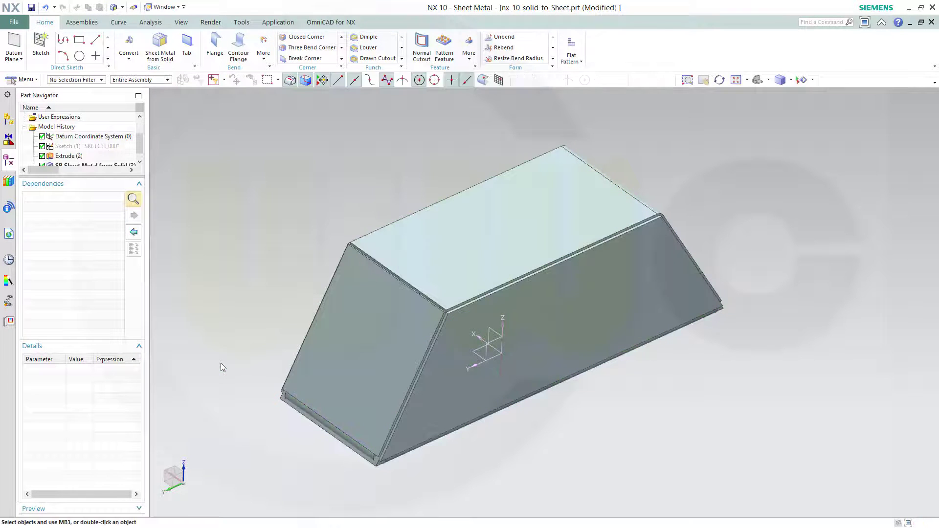
left_click_drag(140, 150, 129, 174)
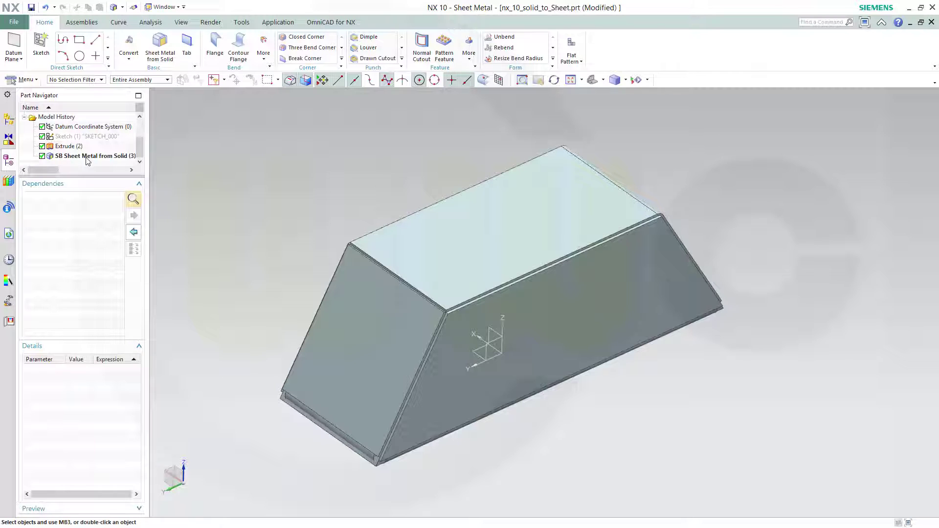
right_click(65, 148)
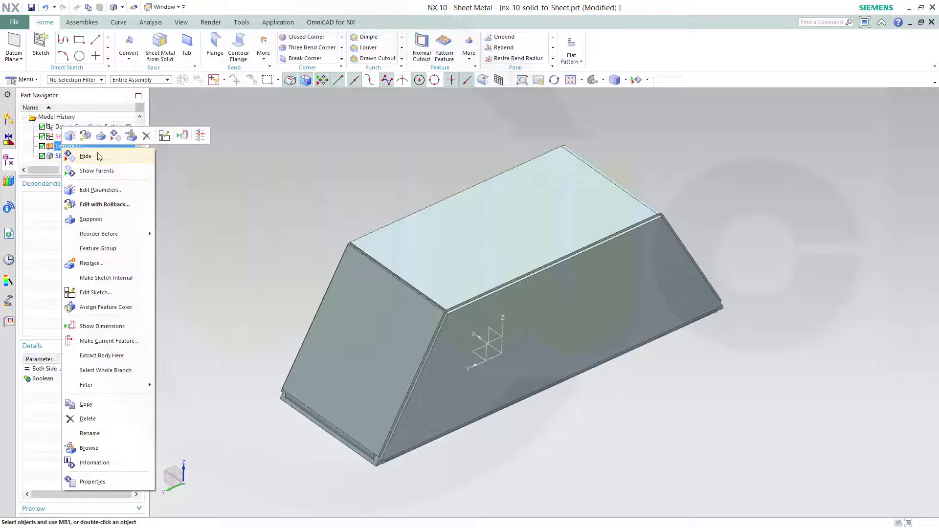
key("Escape")
scroll(525, 411, "up", 2)
key("Escape")
scroll(528, 386, "up", 1)
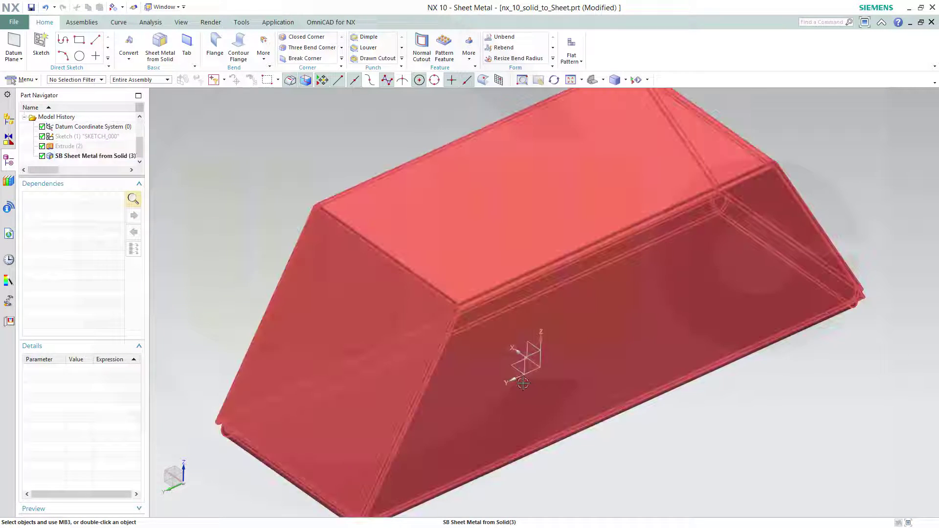
scroll(563, 398, "down", 2)
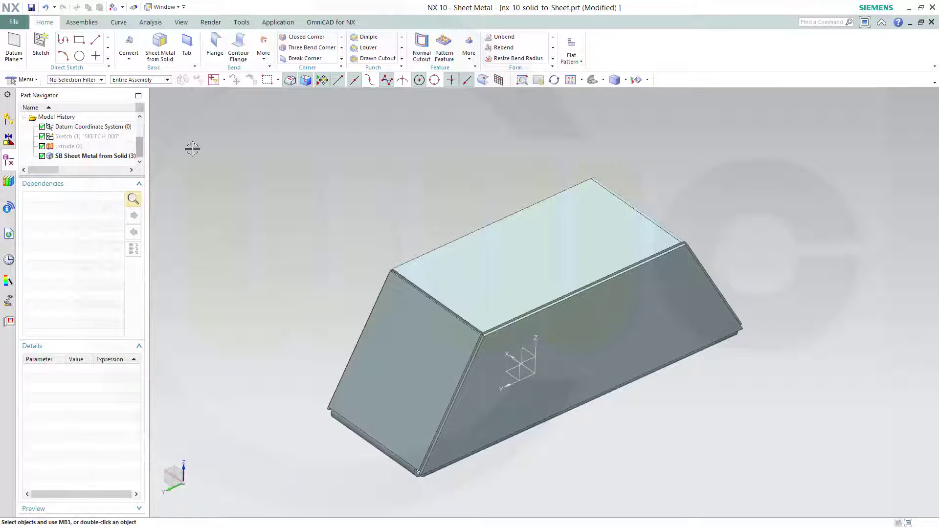
Preview unbending one bottom bend with the front face fixed, then cancel the Unbend
left_click(506, 41)
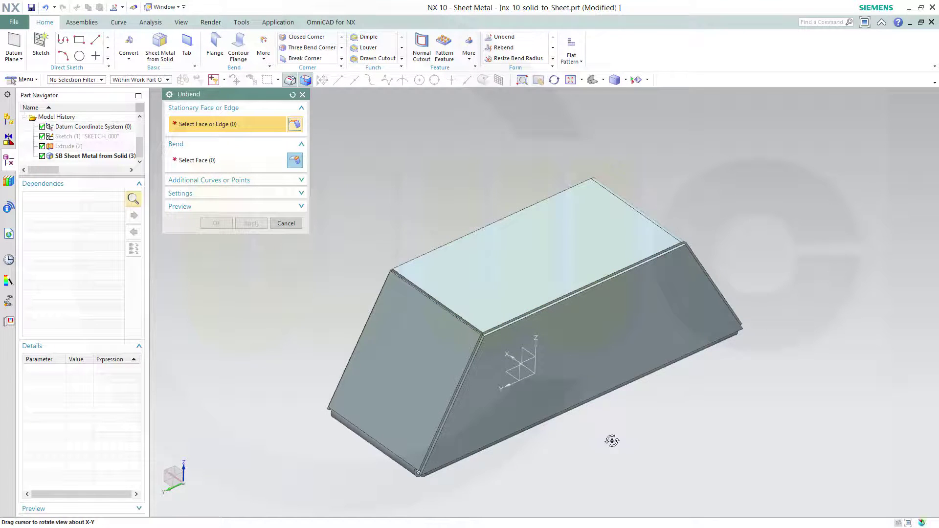
middle_click_drag(609, 440, 578, 384)
left_click(567, 357)
middle_click_drag(480, 203, 452, 215)
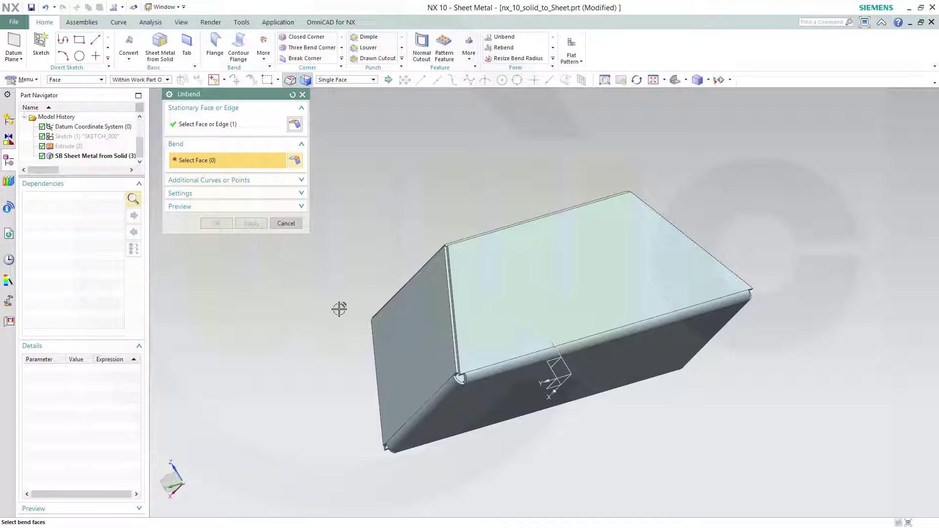
left_click(435, 393)
mouse_move(376, 294)
middle_mouse_down()
mouse_move(361, 314)
mouse_move(356, 287)
mouse_move(325, 274)
mouse_move(329, 308)
mouse_move(331, 299)
middle_mouse_up()
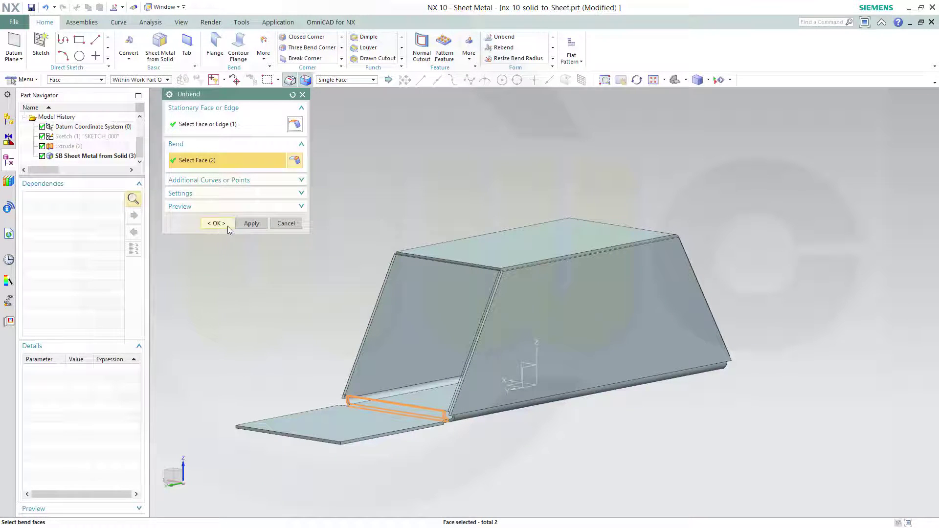
left_click(286, 224)
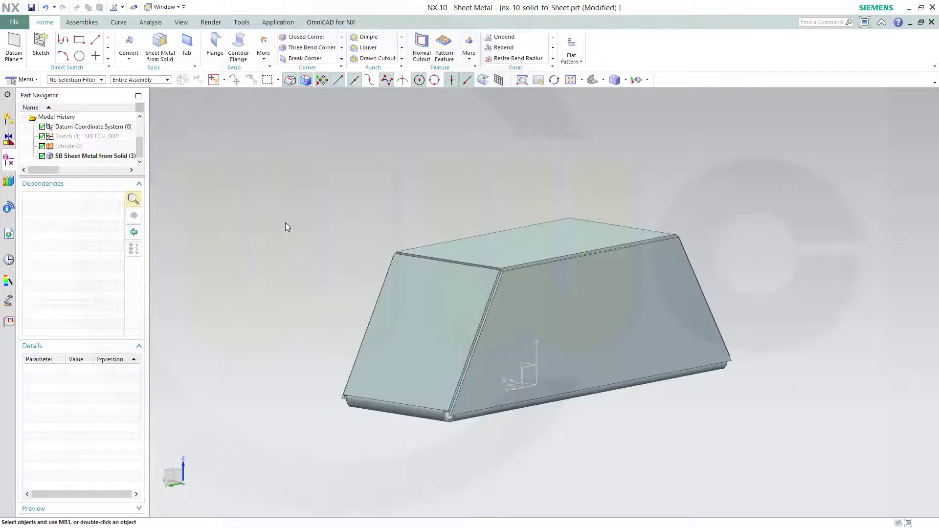
middle_click_drag(453, 183, 434, 184)
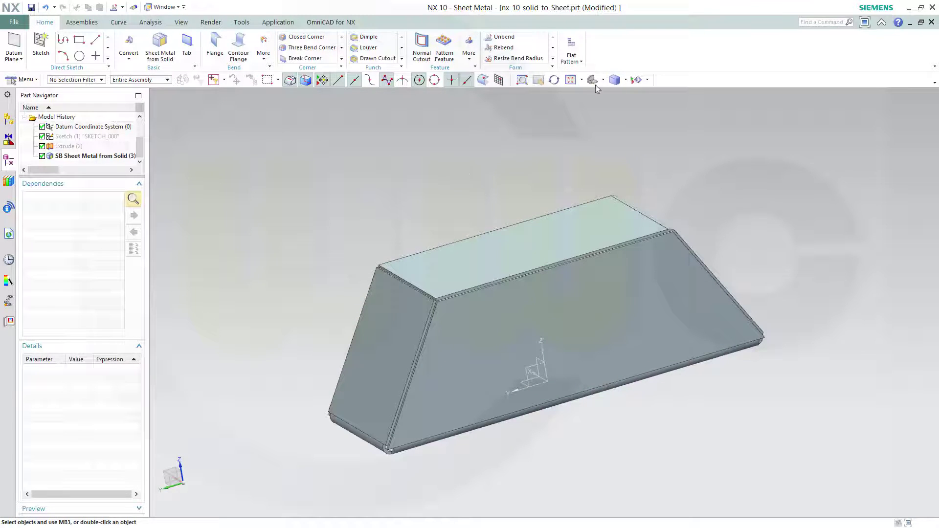
Create a Flat Solid from the sheet metal body with the large front face as stationary face
left_click(580, 62)
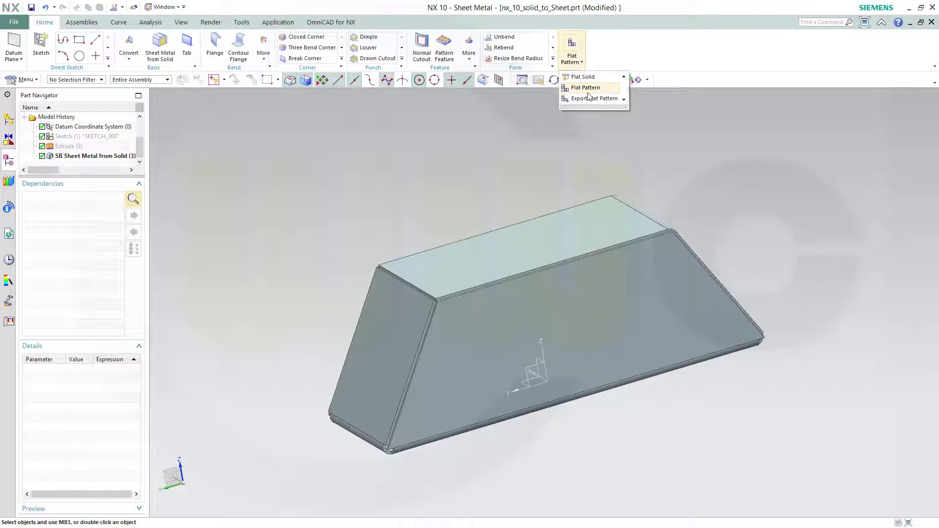
left_click(583, 77)
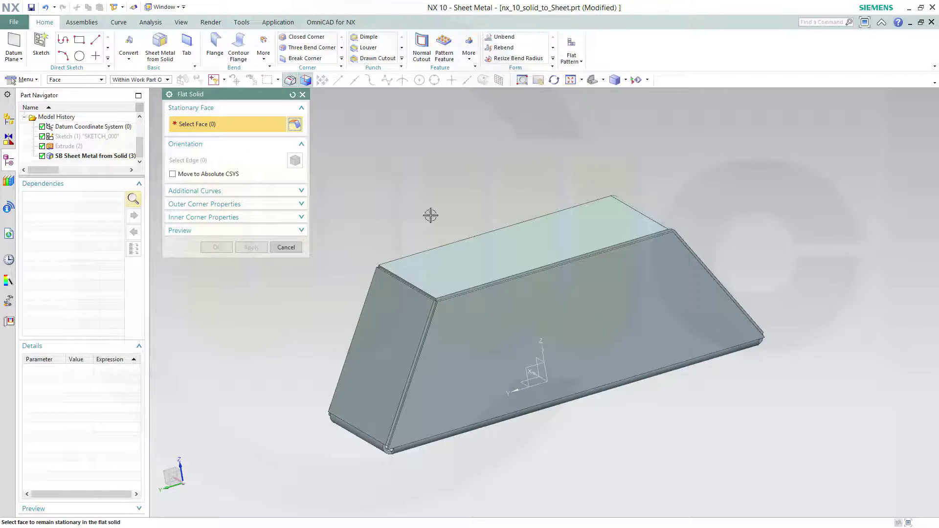
middle_click_drag(647, 476, 629, 352)
left_click(602, 352)
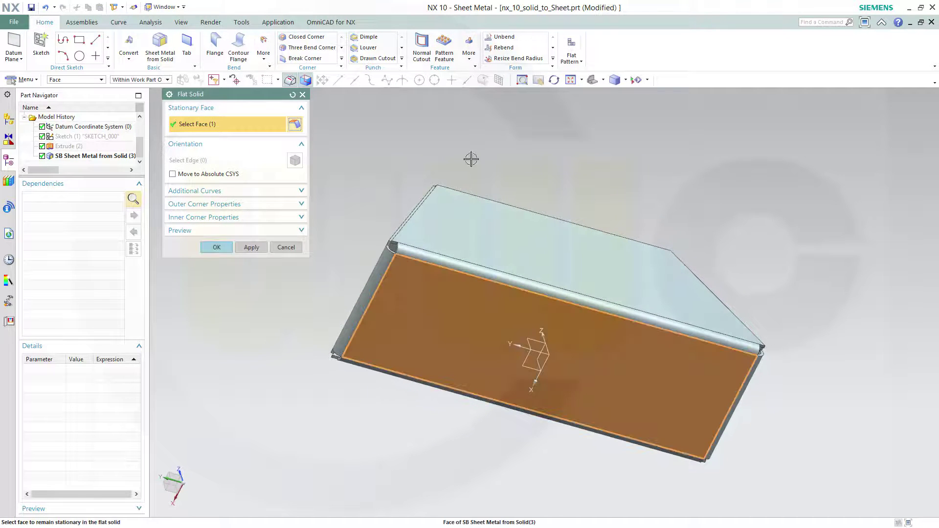
mouse_move(472, 157)
middle_mouse_down()
mouse_move(481, 218)
mouse_move(273, 235)
middle_mouse_up()
left_click(217, 247)
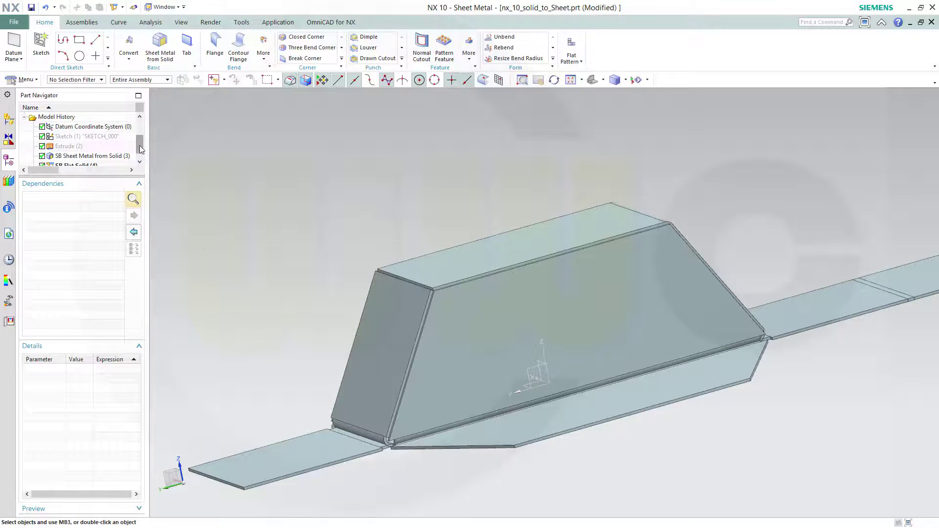
Hide the folded SB Sheet Metal from Solid body, leaving only the flat pattern visible
left_click_drag(140, 149, 149, 170)
right_click(81, 148)
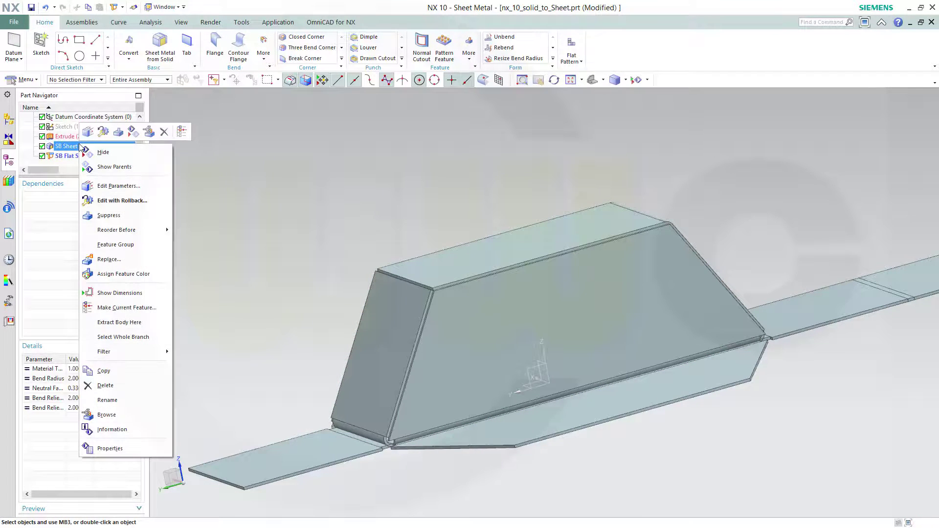
left_click(100, 151)
mouse_move(545, 345)
middle_mouse_down()
mouse_move(776, 418)
mouse_move(777, 383)
mouse_move(796, 407)
middle_mouse_up()
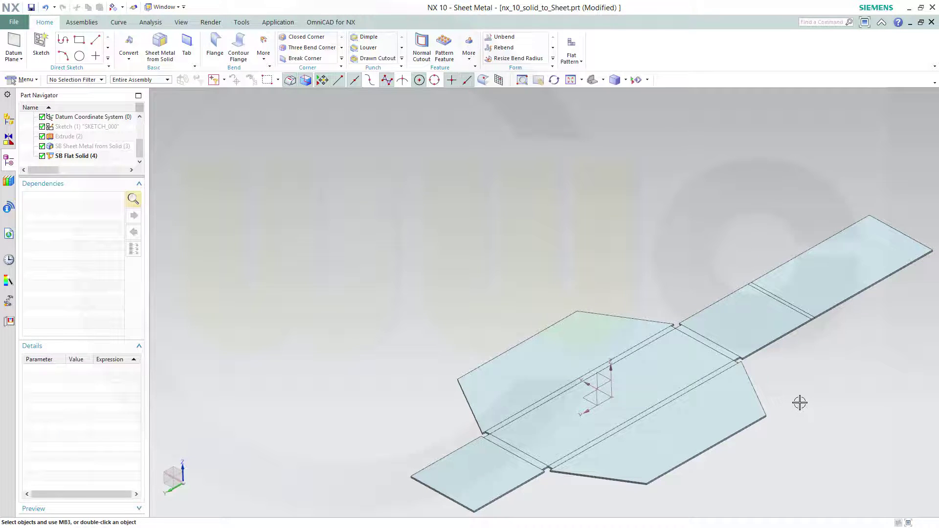